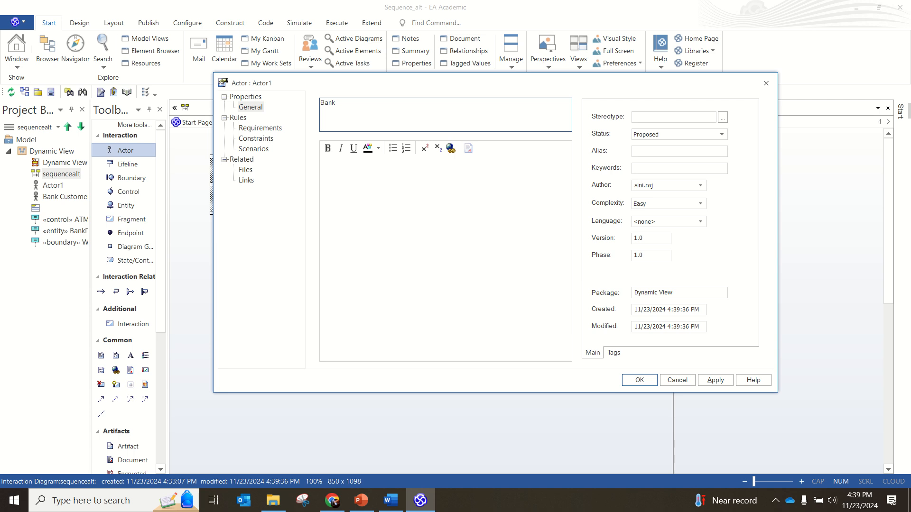
Step: Name the new actor Bank customer and extend its lifeline down to the lower part of the diagram
{"action": "type", "text": "cust"}
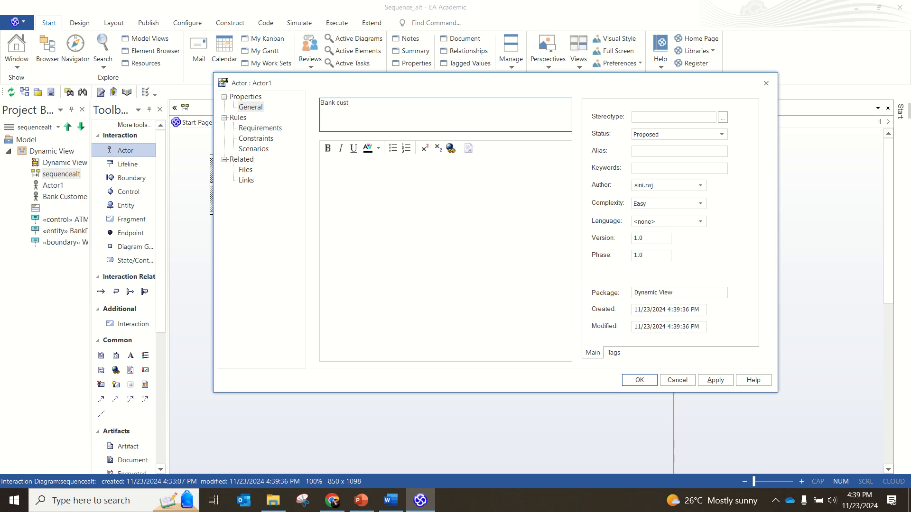
{"action": "type", "text": "omer"}
{"action": "left_click", "coordinate": [706, 381]}
{"action": "left_click", "coordinate": [639, 380]}
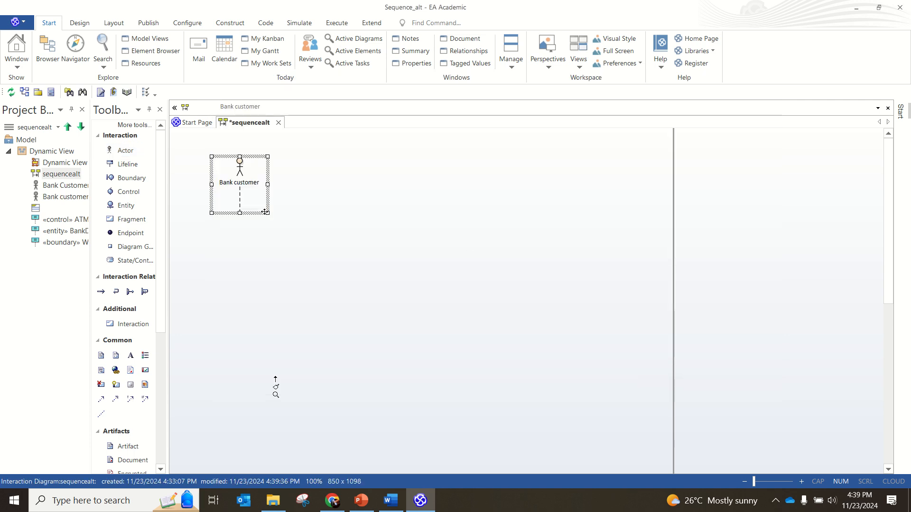
{"action": "left_click_drag", "start_coordinate": [275, 387], "coordinate": [277, 382]}
{"action": "left_click", "coordinate": [341, 272]}
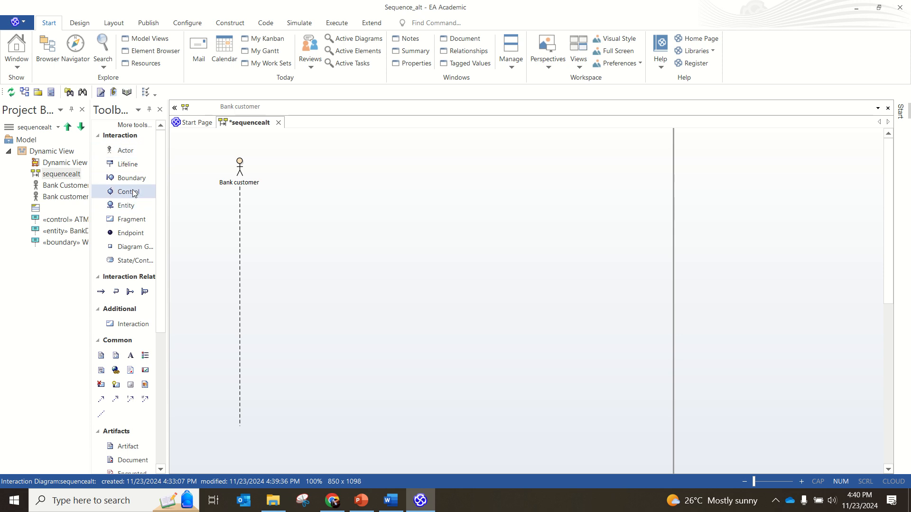
Step: Add an entity lifeline named ATM to the diagram, level with the Bank customer actor and to its right
{"action": "left_click", "coordinate": [127, 205]}
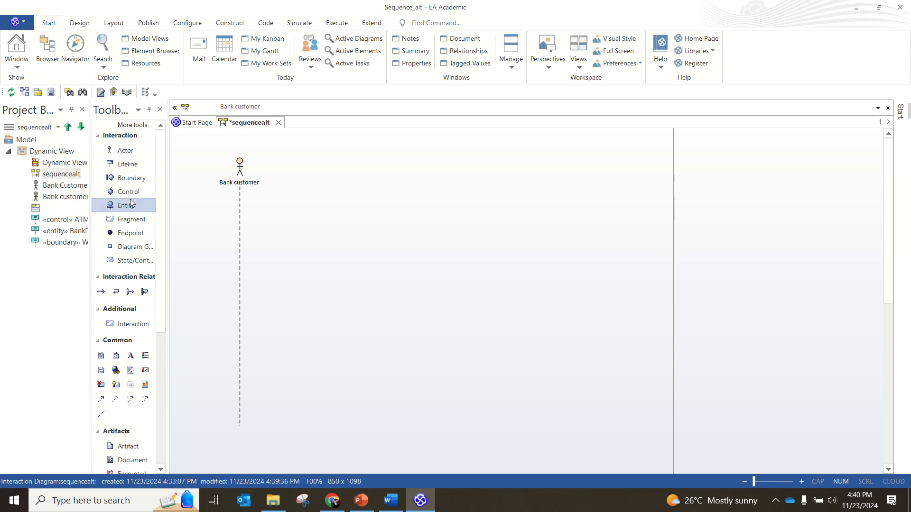
{"action": "left_click", "coordinate": [461, 163]}
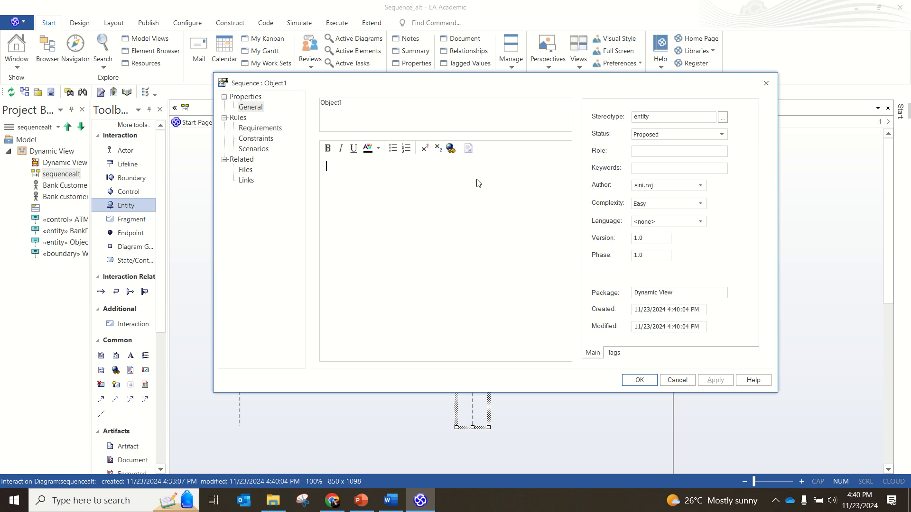
{"action": "left_click", "coordinate": [357, 102]}
{"action": "key", "text": "BackSpace"}
{"action": "key", "text": "BackSpace"}
{"action": "key", "text": "BackSpace"}
{"action": "key", "text": "BackSpace"}
{"action": "key", "text": "BackSpace"}
{"action": "key", "text": "BackSpace"}
{"action": "key", "text": "BackSpace"}
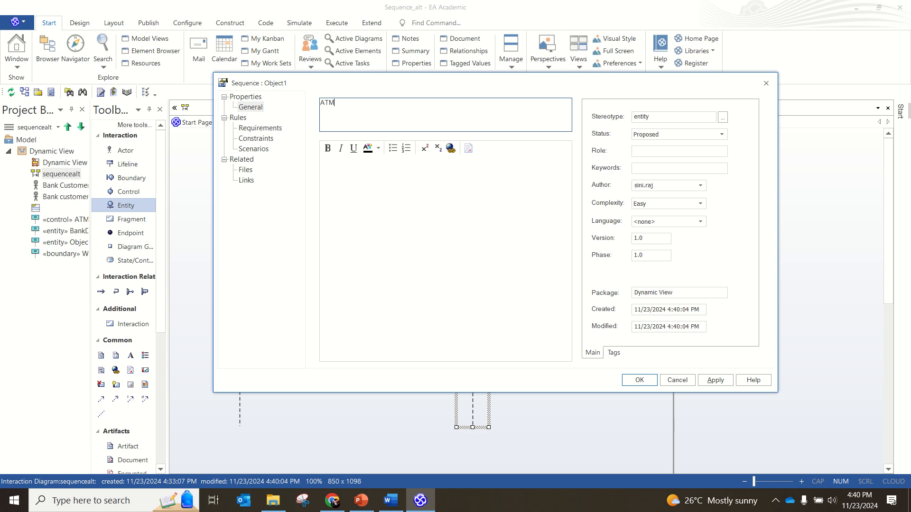
{"action": "type", "text": "ATM"}
{"action": "left_click", "coordinate": [715, 380]}
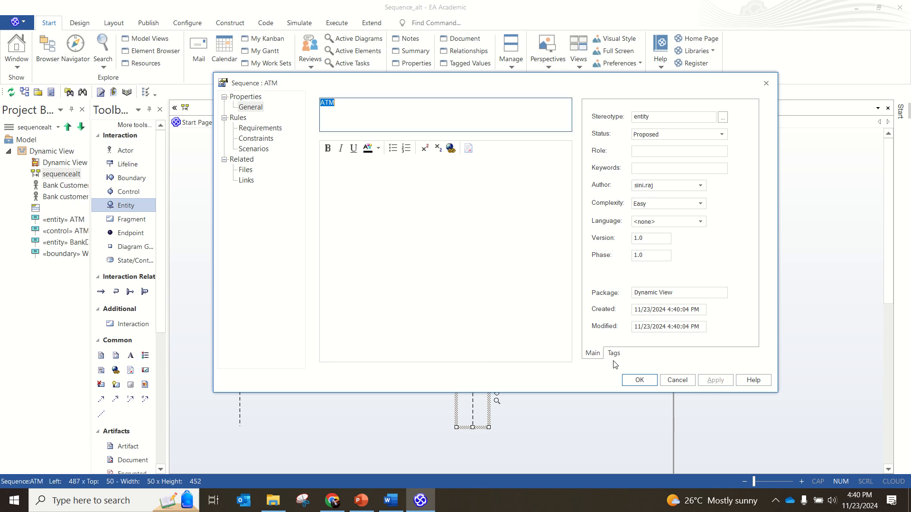
{"action": "left_click", "coordinate": [628, 379]}
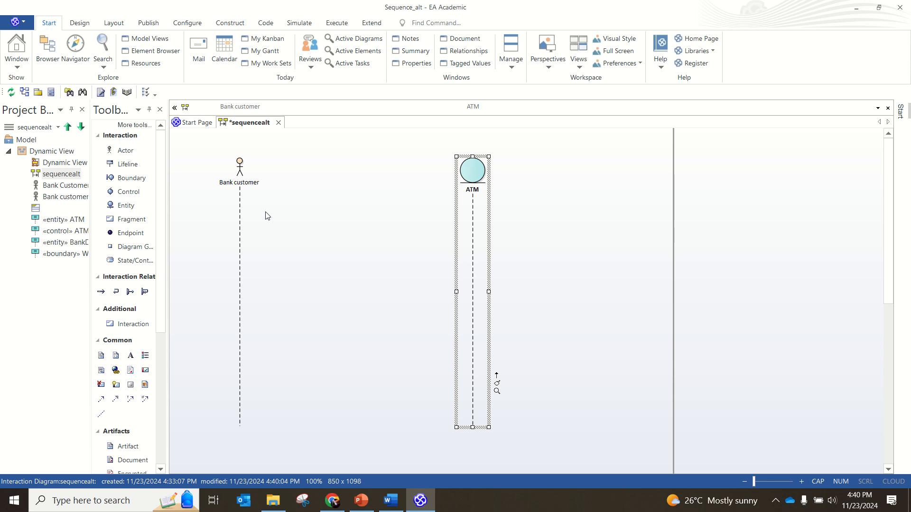
Step: Draw a message from the Bank customer lifeline to the ATM lifeline and name it 1.0 INSERTCARD()
{"action": "left_click", "coordinate": [245, 246]}
{"action": "left_click", "coordinate": [240, 229]}
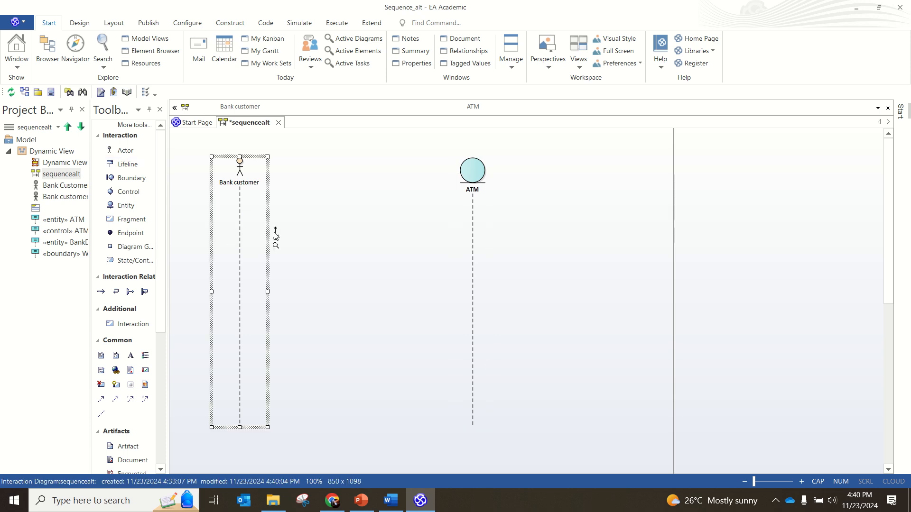
{"action": "left_click_drag", "start_coordinate": [275, 235], "coordinate": [472, 236]}
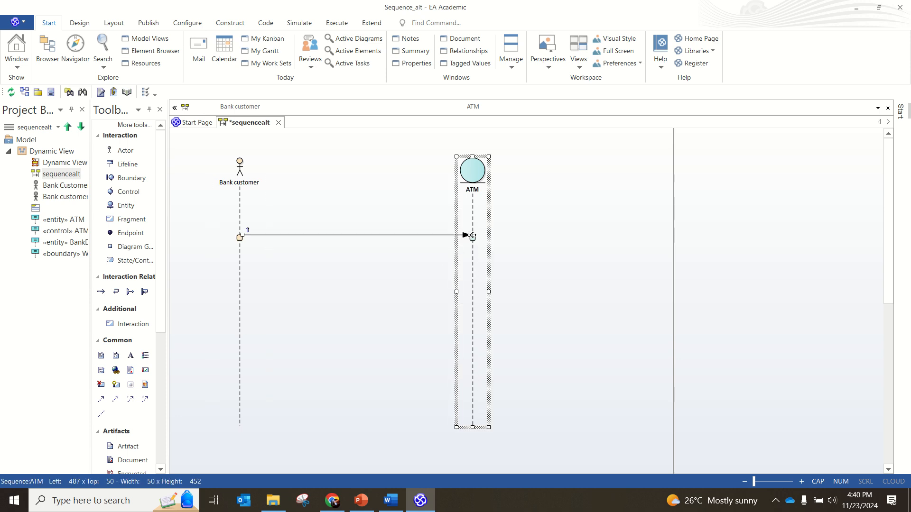
{"action": "double_click", "coordinate": [424, 234]}
{"action": "type", "text": "INSERTCARD("}
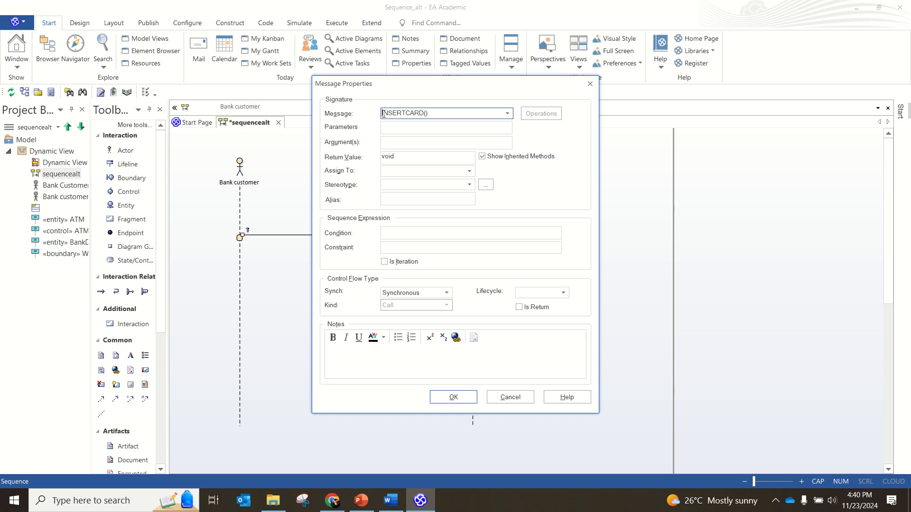
{"action": "type", "text": "1.0"}
{"action": "left_click", "coordinate": [444, 396]}
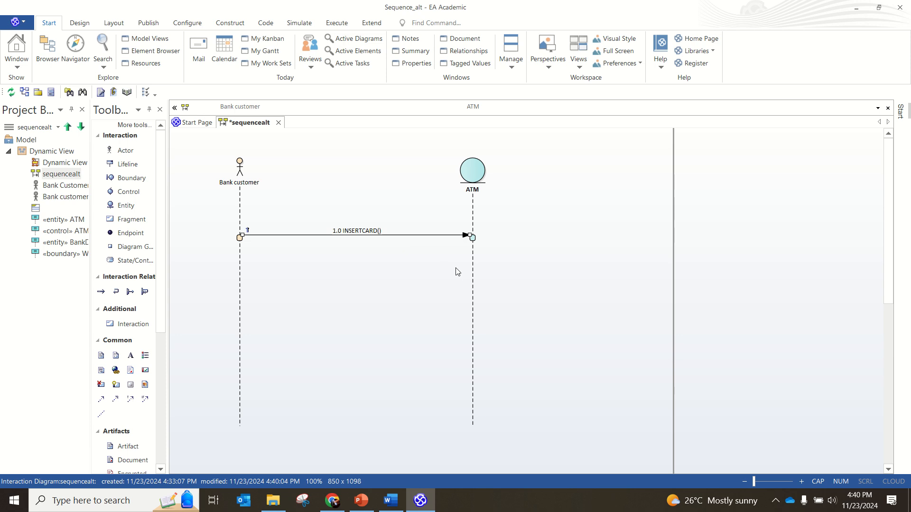
Step: Draw a message below INSERTCARD from ATM back to Bank customer and name it 1.1 ASKFORPIN()
{"action": "left_click", "coordinate": [475, 287]}
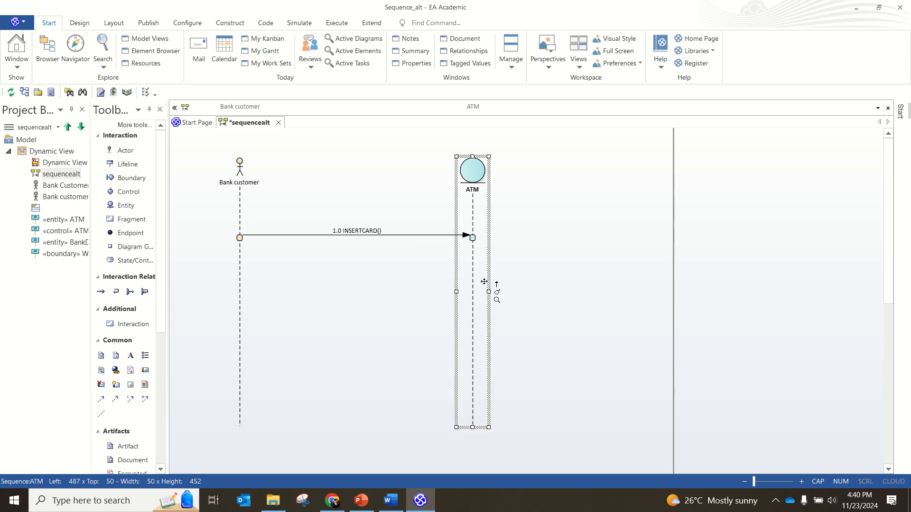
{"action": "left_click_drag", "start_coordinate": [496, 285], "coordinate": [240, 288]}
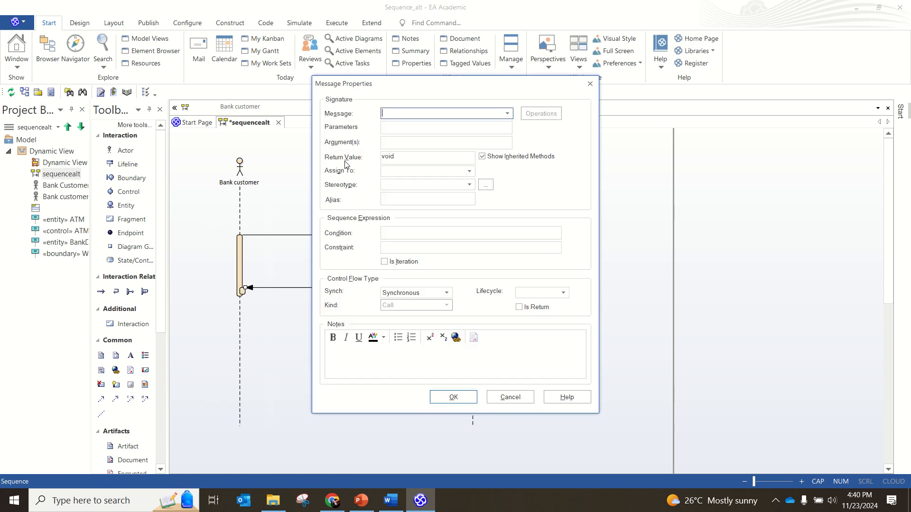
{"action": "type", "text": "ASKFORPIN("}
{"action": "left_click", "coordinate": [384, 113]}
{"action": "type", "text": "1.1"}
{"action": "left_click", "coordinate": [467, 399]}
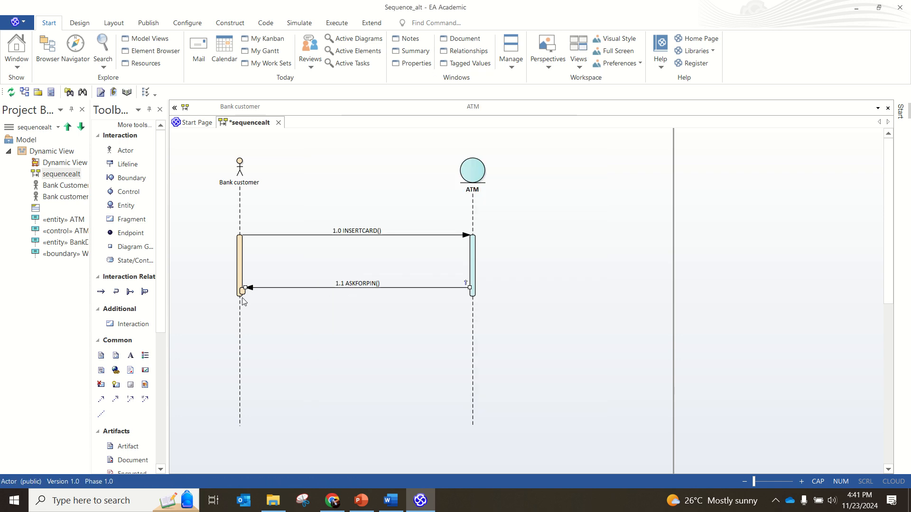
{"action": "left_click", "coordinate": [473, 332]}
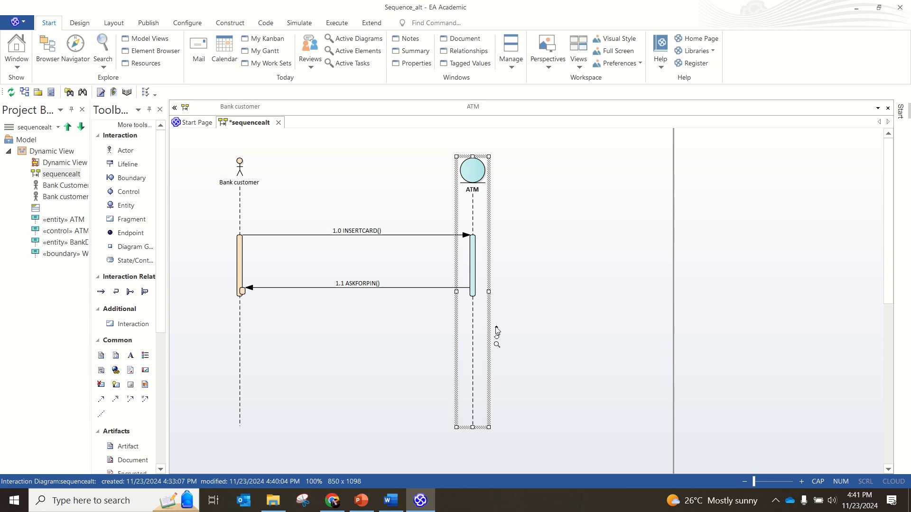
{"action": "left_click_drag", "start_coordinate": [496, 331], "coordinate": [274, 333]}
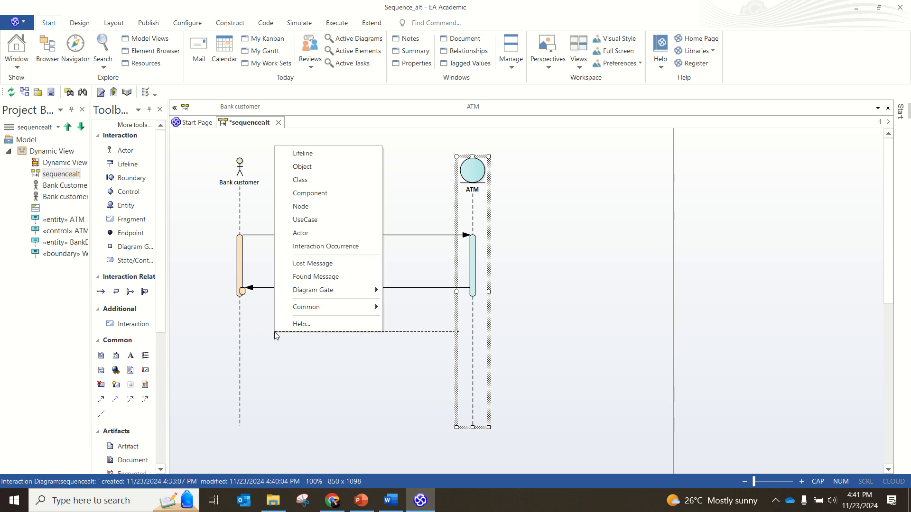
{"action": "left_click", "coordinate": [426, 329]}
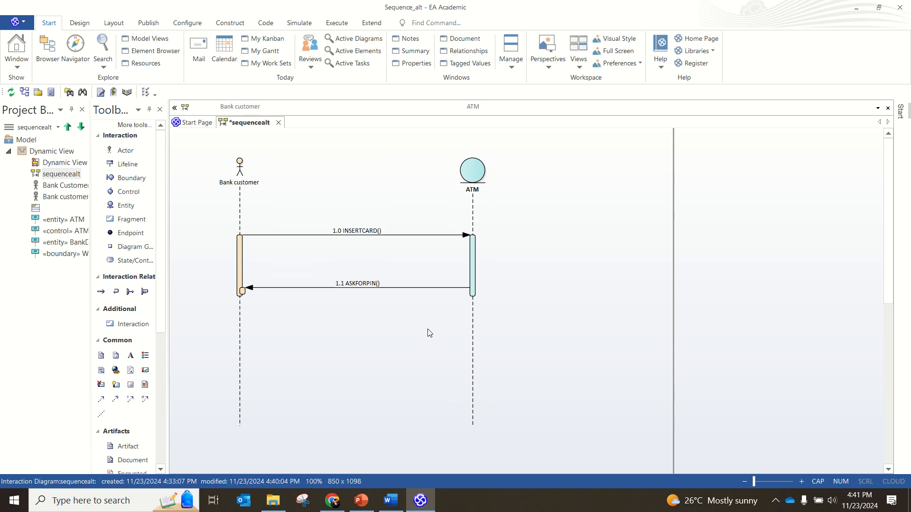
Step: Draw a message below ASKFORPIN from Bank customer to ATM and name it 1.2 ENTERPIN()
{"action": "left_click", "coordinate": [240, 332]}
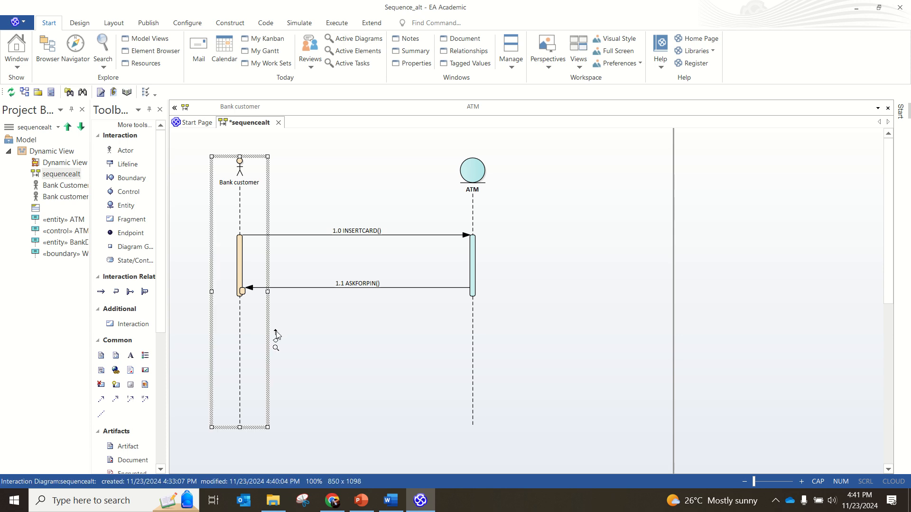
{"action": "left_click_drag", "start_coordinate": [276, 336], "coordinate": [472, 337]}
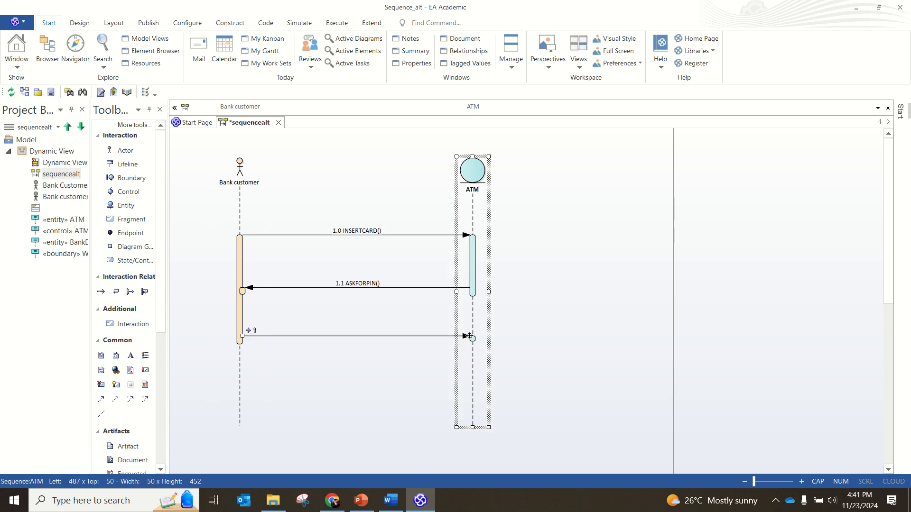
{"action": "double_click", "coordinate": [416, 336]}
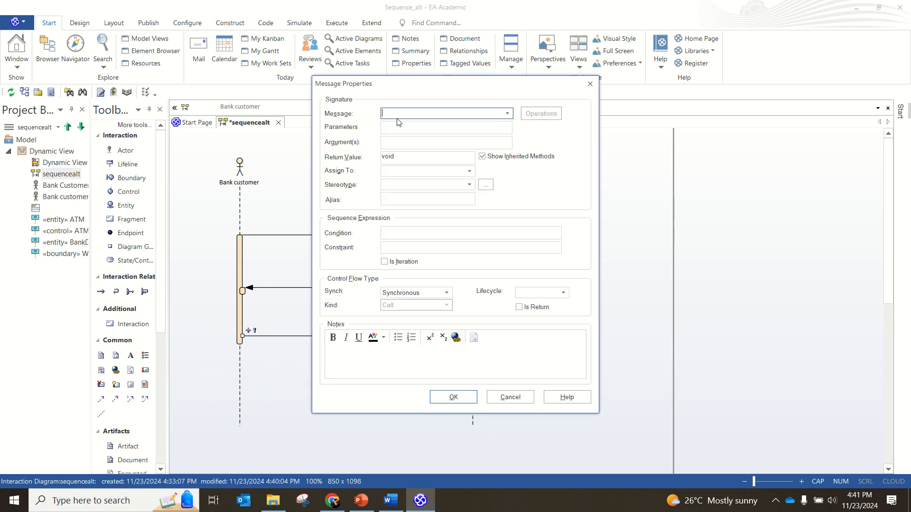
{"action": "type", "text": "ENTERPIN("}
{"action": "left_click", "coordinate": [383, 113]}
{"action": "type", "text": "1.2"}
{"action": "left_click", "coordinate": [474, 397]}
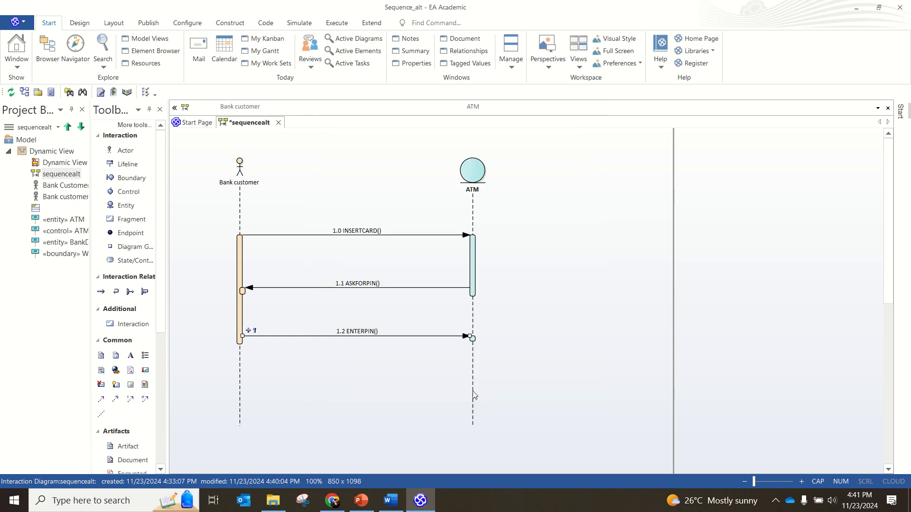
Step: Draw a message below ENTERPIN from ATM to Bank customer and name it 1.3 DISPLAYERRORMSG("INVALID PIN)
{"action": "left_click", "coordinate": [472, 361]}
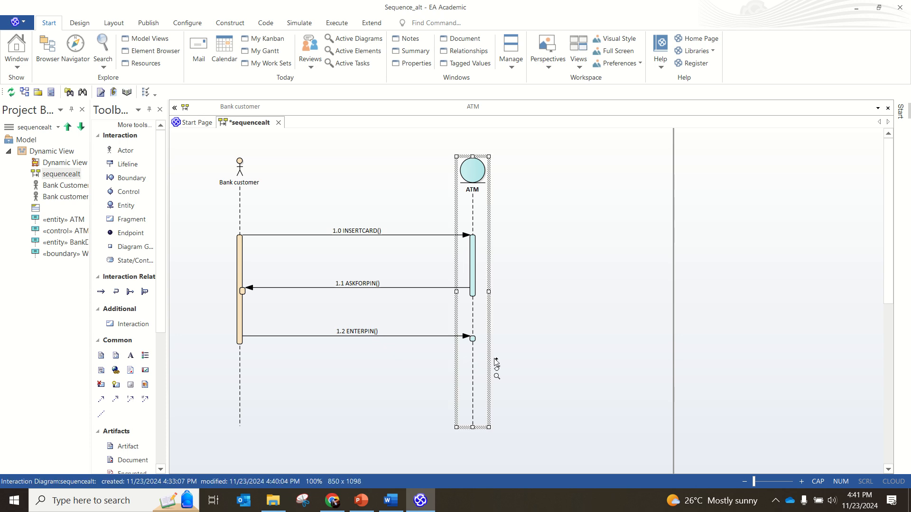
{"action": "left_click_drag", "start_coordinate": [280, 376], "coordinate": [243, 379]}
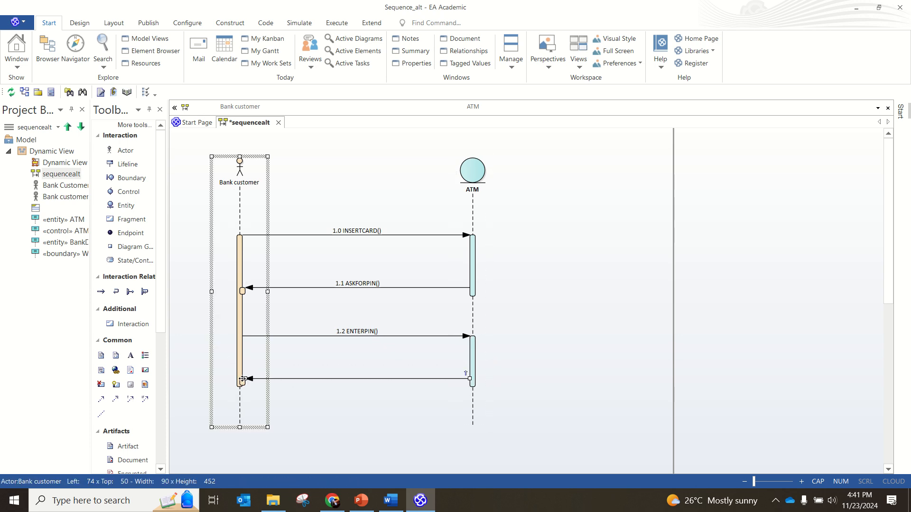
{"action": "double_click", "coordinate": [282, 379]}
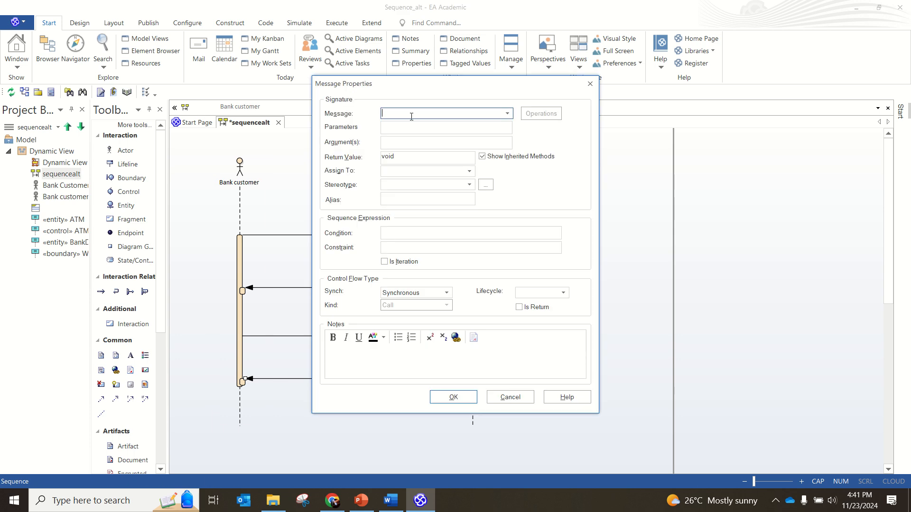
{"action": "key", "text": "BackSpace"}
{"action": "type", "text": "DIS"}
{"action": "left_click", "coordinate": [383, 114]}
{"action": "type", "text": "1.3 DISPLAYERRORMSG"}
{"action": "type", "text": "(\"INVALID "}
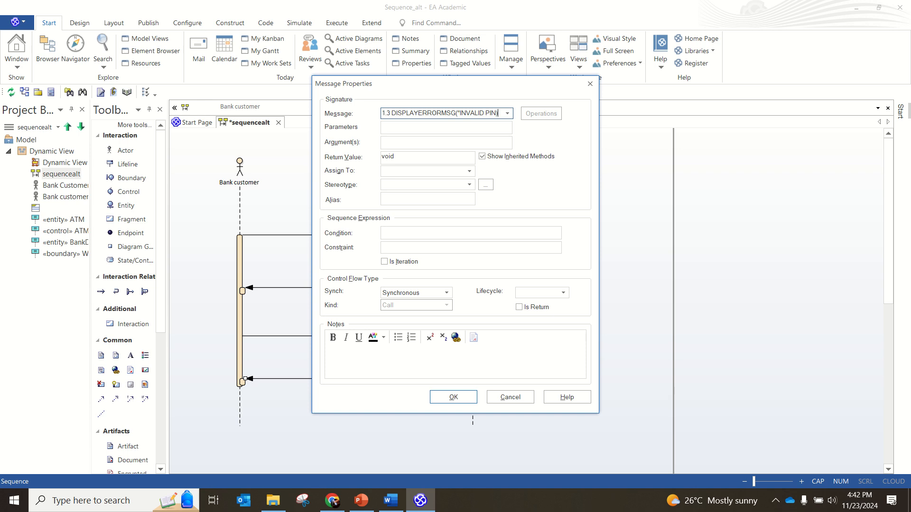
{"action": "type", "text": "PIN)"}
{"action": "left_click", "coordinate": [454, 397]}
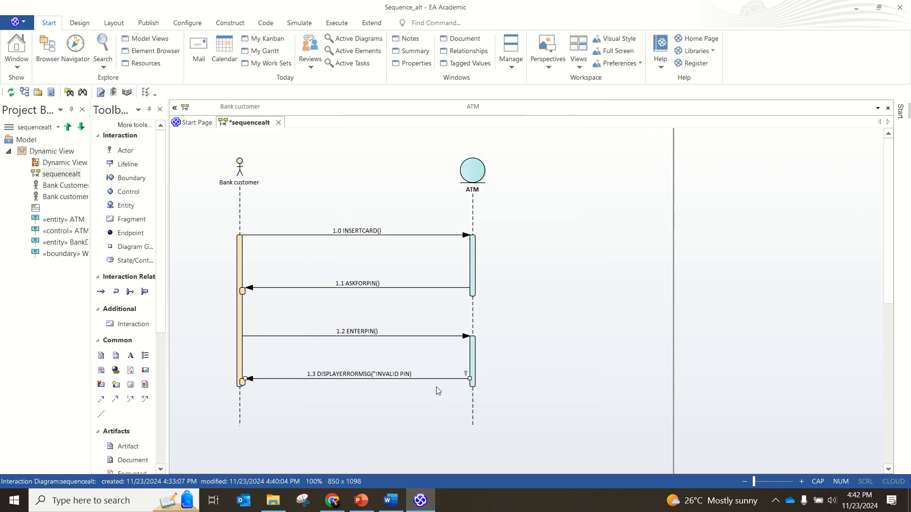
Step: Mark the 1.3 DISPLAYERRORMSG message as a return message
{"action": "left_click", "coordinate": [428, 379]}
{"action": "double_click", "coordinate": [427, 378]}
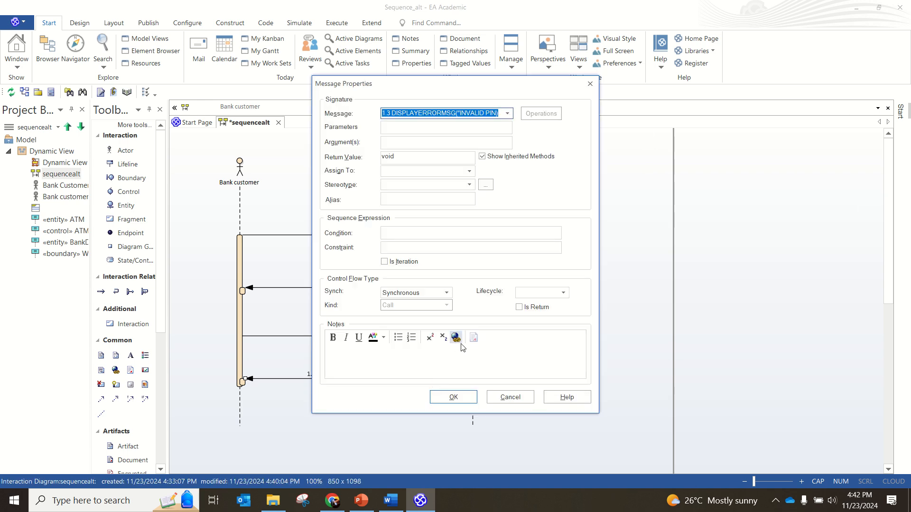
{"action": "left_click", "coordinate": [517, 313]}
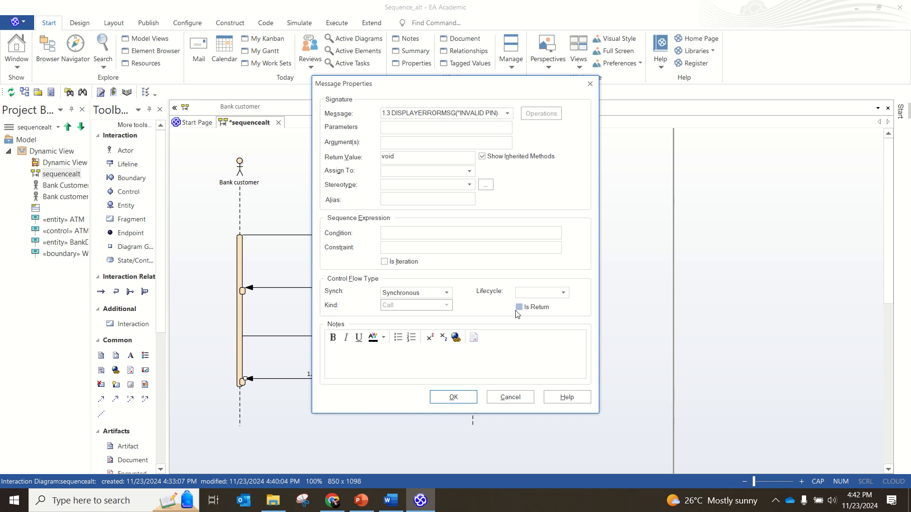
{"action": "left_click", "coordinate": [468, 398]}
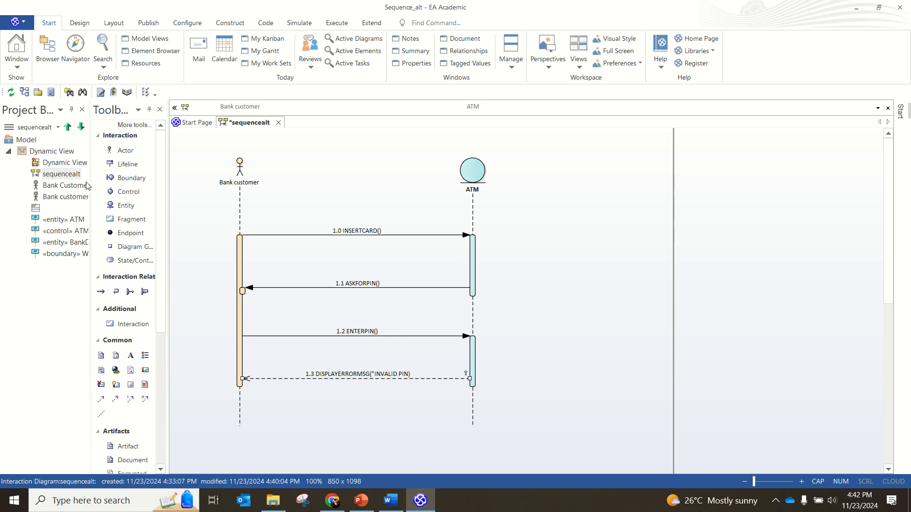
Step: Add an alt combined fragment over the ASKFORPIN and ENTERPIN messages with the condition VALID CARD PIN
{"action": "left_click", "coordinate": [126, 219]}
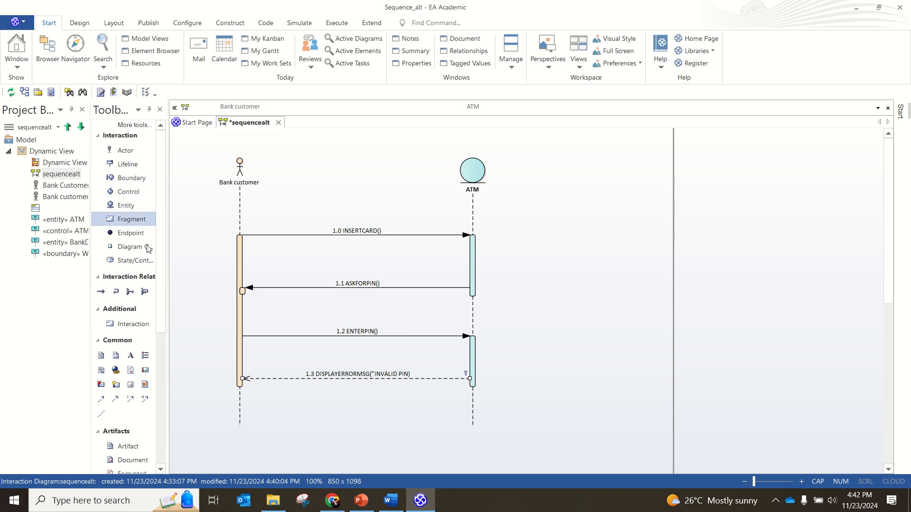
{"action": "left_click", "coordinate": [215, 269]}
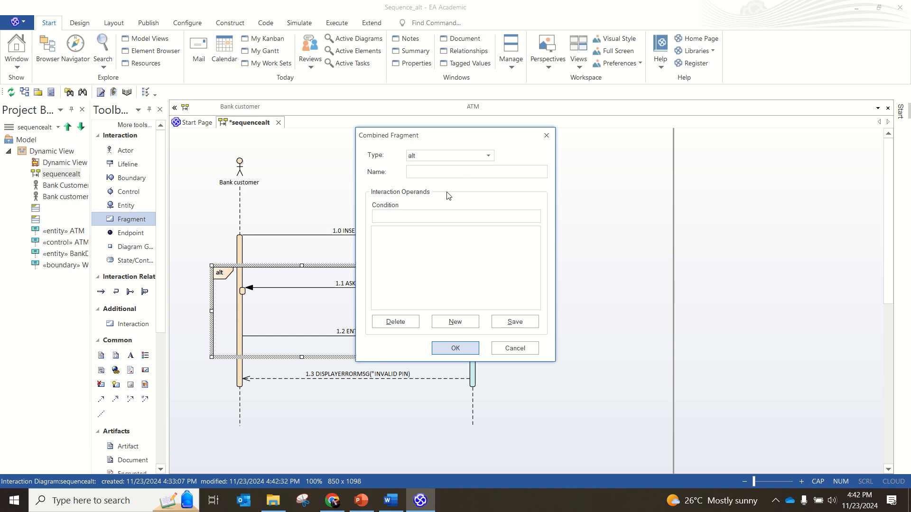
{"action": "left_click", "coordinate": [427, 216]}
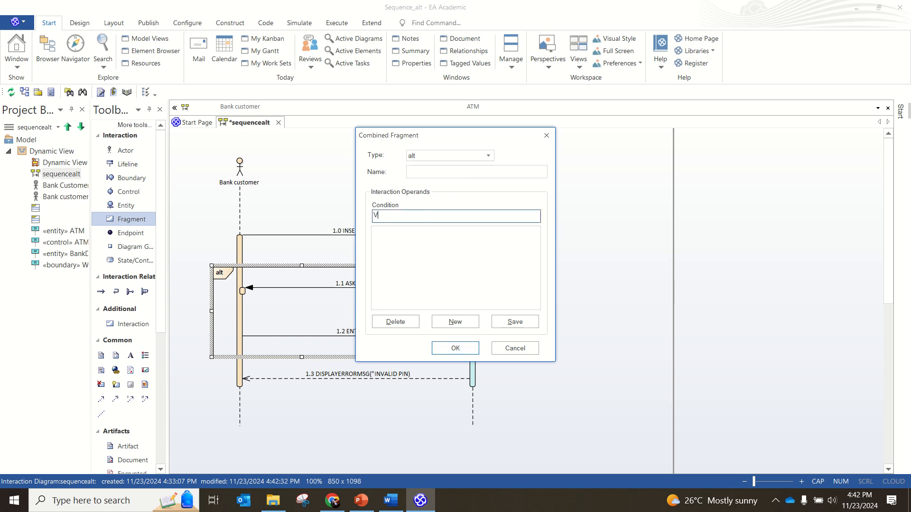
{"action": "type", "text": "VALID"}
{"action": "type", "text": "CARD PIN"}
{"action": "left_click", "coordinate": [459, 351]}
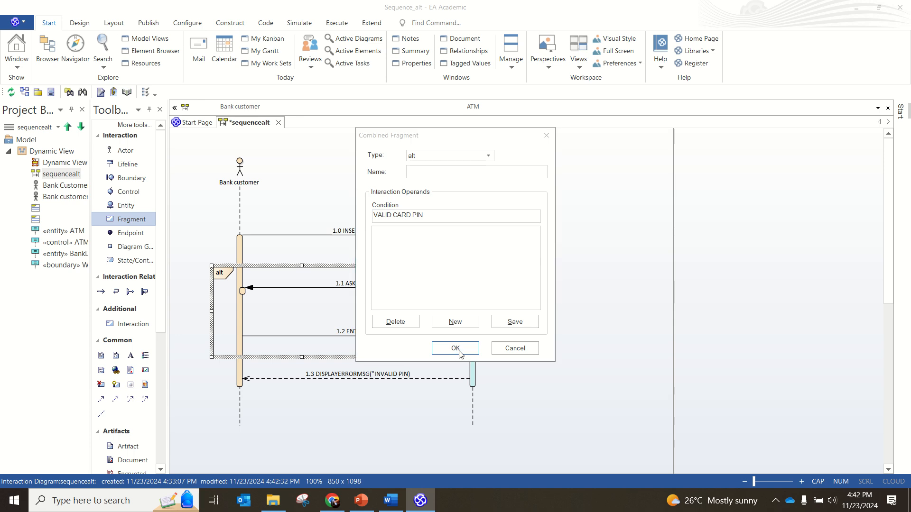
{"action": "left_click", "coordinate": [432, 284]}
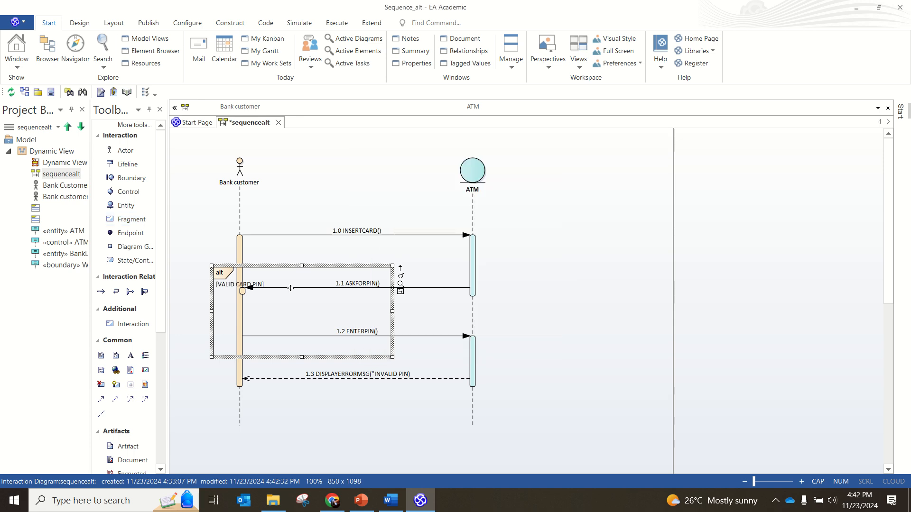
Step: Enlarge the alt fragment to span both lifelines and the DISPLAYERRORMSG message, with its upper edge between ASKFORPIN and ENTERPIN
{"action": "left_click", "coordinate": [392, 312]}
{"action": "left_click_drag", "start_coordinate": [392, 356], "coordinate": [511, 435]}
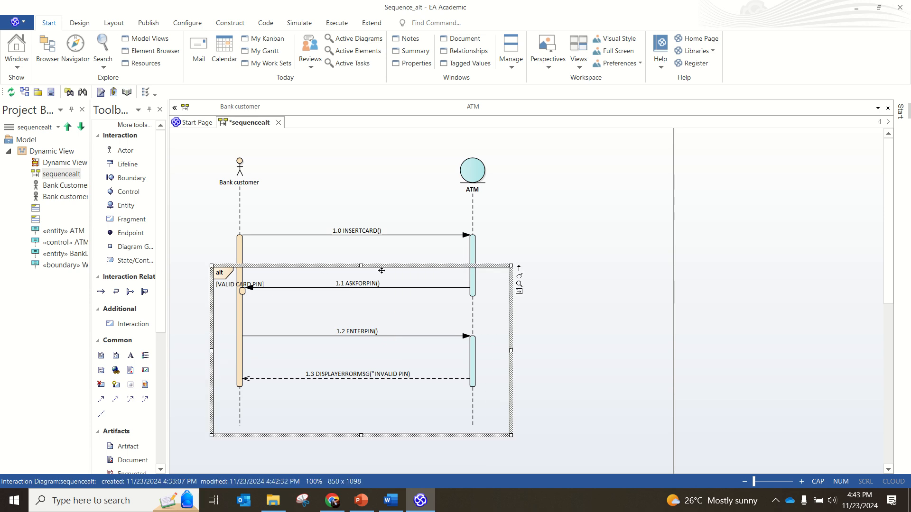
{"action": "left_click_drag", "start_coordinate": [360, 266], "coordinate": [360, 266]}
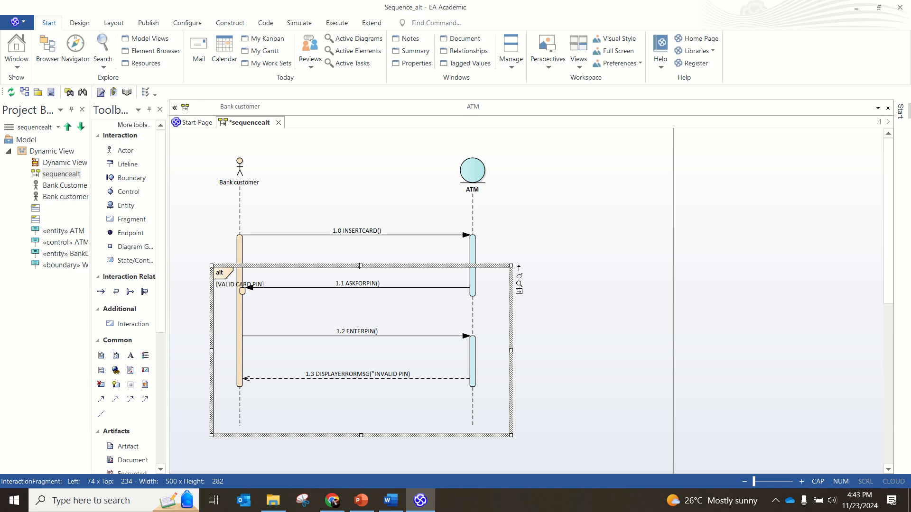
{"action": "left_click", "coordinate": [363, 268]}
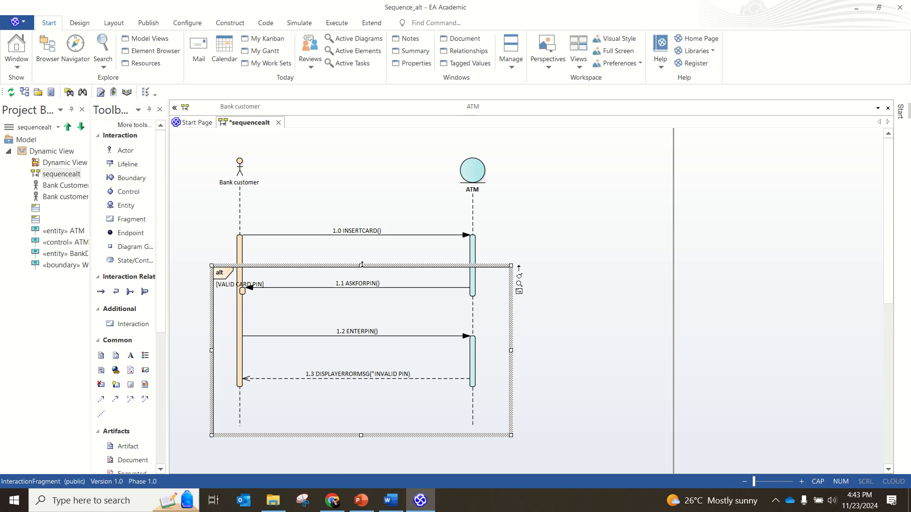
{"action": "left_click_drag", "start_coordinate": [361, 264], "coordinate": [374, 302]}
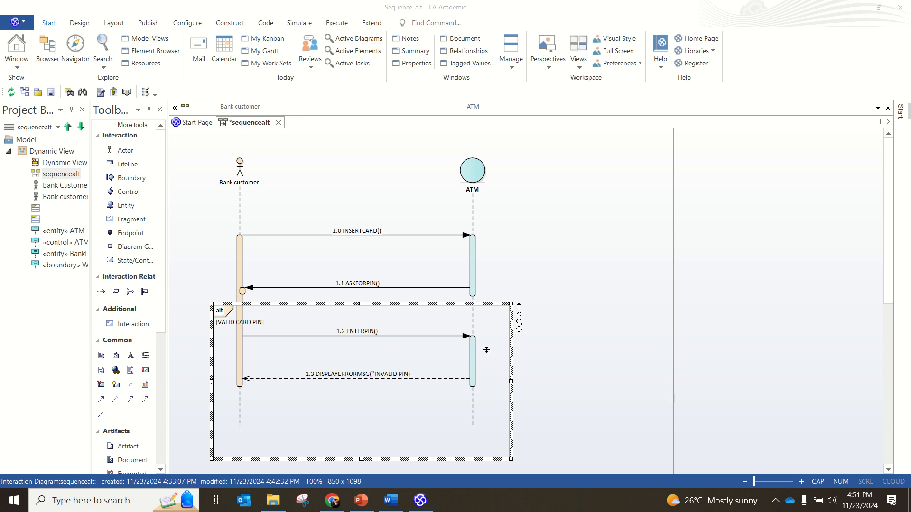
Step: Add a second operand with the condition INVALID CARD PIN to the alt fragment
{"action": "double_click", "coordinate": [219, 311]}
{"action": "left_click", "coordinate": [412, 216]}
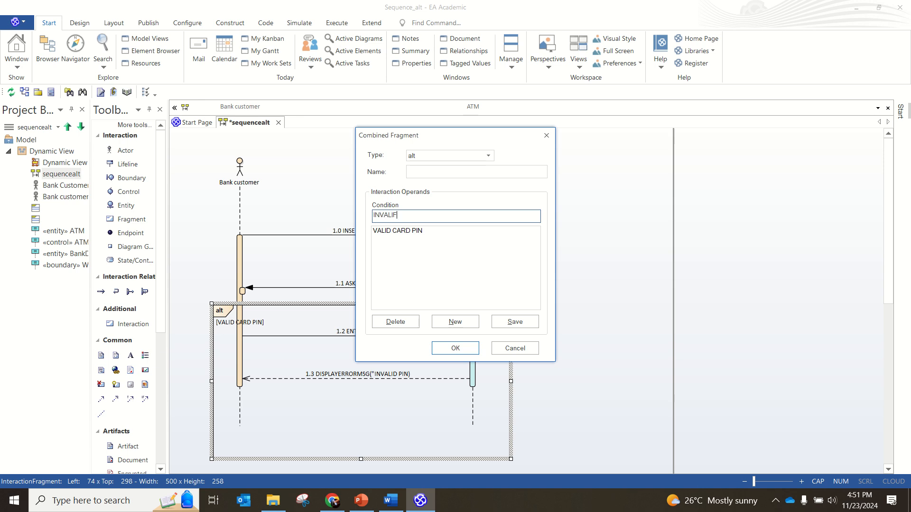
{"action": "type", "text": "INVALID CARD PIN"}
{"action": "left_click", "coordinate": [511, 326]}
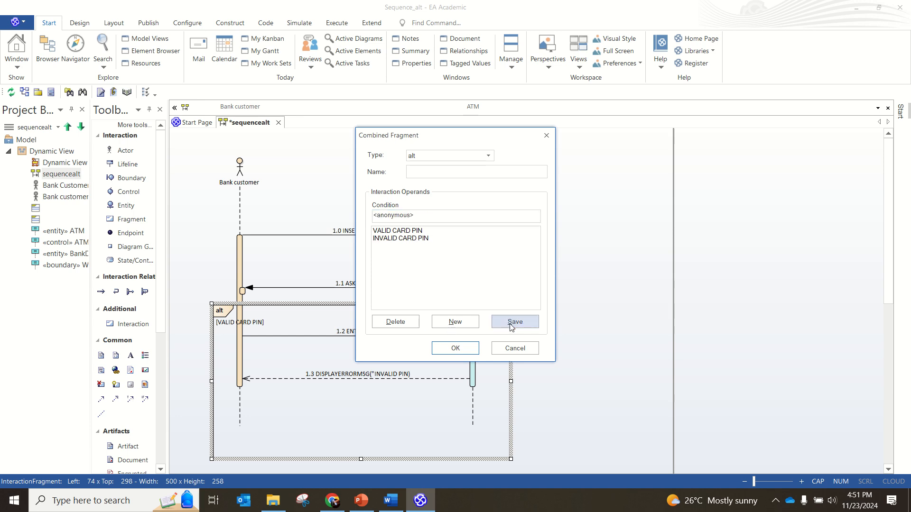
{"action": "left_click", "coordinate": [456, 348]}
Step: Raise the divider between the two operands to just below DISPLAYERRORMSG and extend the lifelines past the alt fragment
{"action": "scroll", "coordinate": [358, 423], "scroll_direction": "down", "scroll_amount": 5}
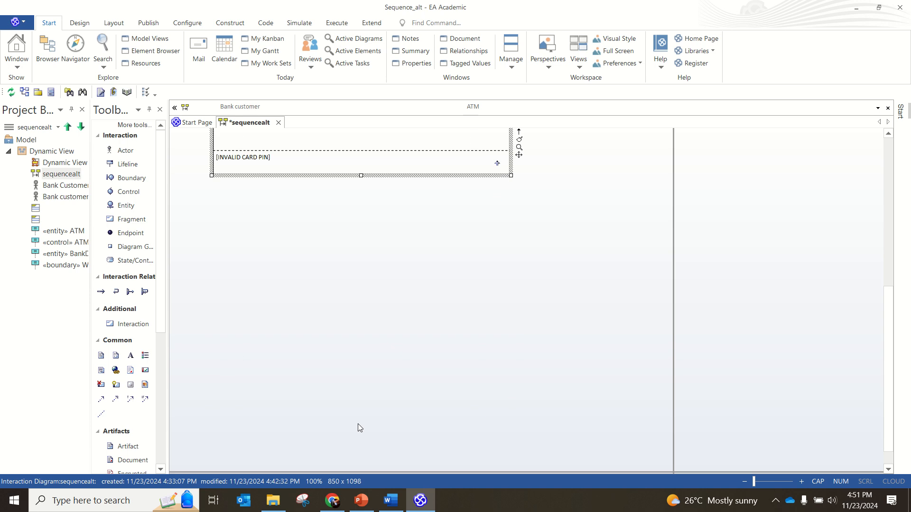
{"action": "scroll", "coordinate": [357, 423], "scroll_direction": "up", "scroll_amount": 5}
{"action": "scroll", "coordinate": [357, 423], "scroll_direction": "down", "scroll_amount": 4}
{"action": "scroll", "coordinate": [358, 423], "scroll_direction": "up", "scroll_amount": 1}
{"action": "scroll", "coordinate": [358, 423], "scroll_direction": "up", "scroll_amount": 1}
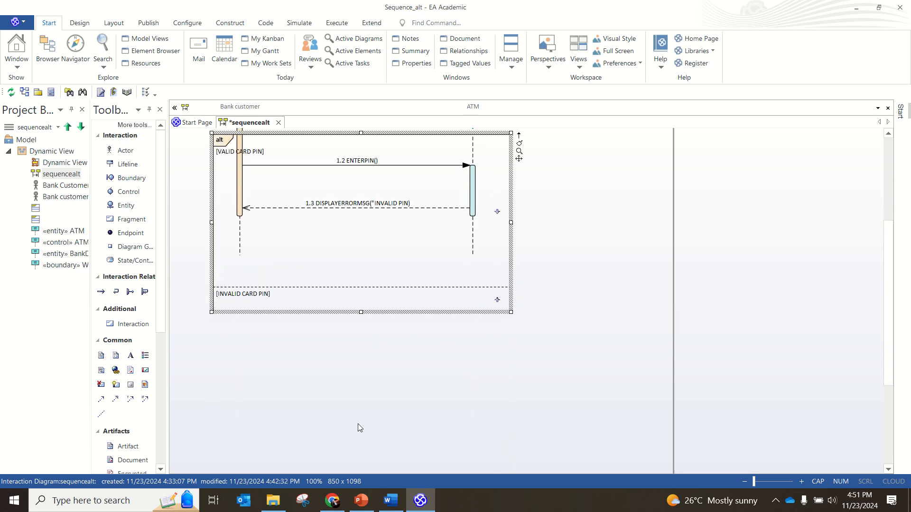
{"action": "left_click", "coordinate": [320, 286]}
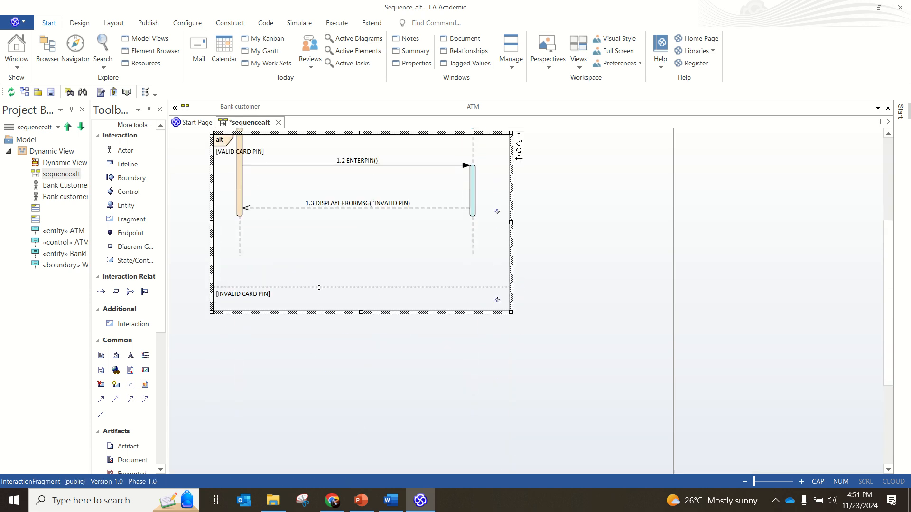
{"action": "left_click_drag", "start_coordinate": [319, 288], "coordinate": [317, 189]}
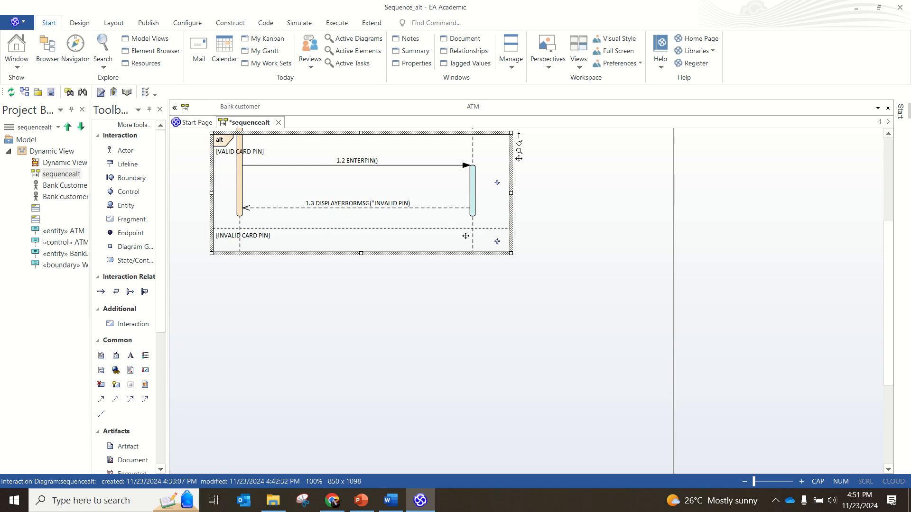
{"action": "left_click", "coordinate": [472, 207]}
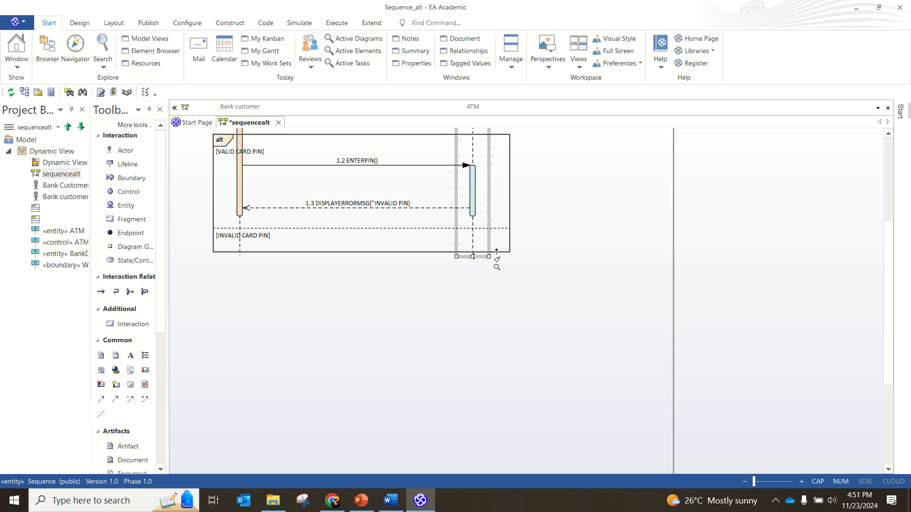
{"action": "left_click_drag", "start_coordinate": [472, 256], "coordinate": [472, 315]}
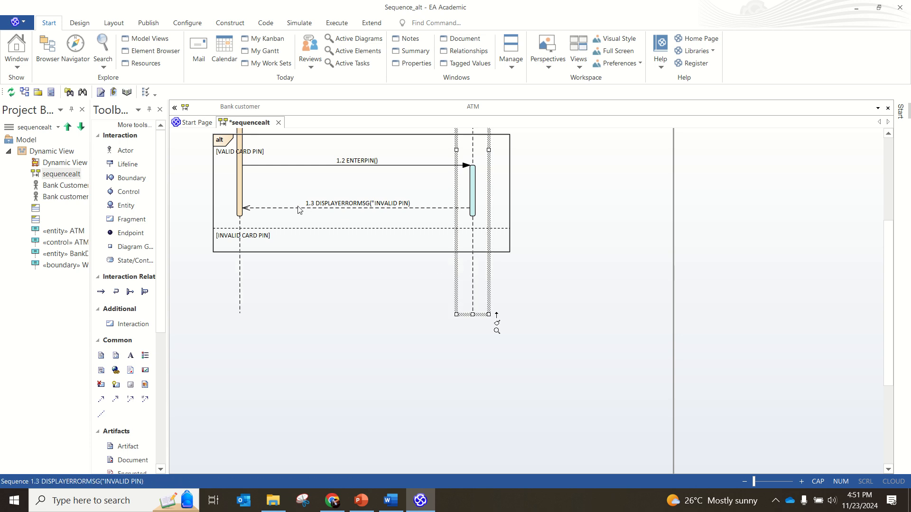
Step: Try to shrink the alt fragment upward from its lower edge toward the DISPLAYERRORMSG message
{"action": "left_click", "coordinate": [280, 221]}
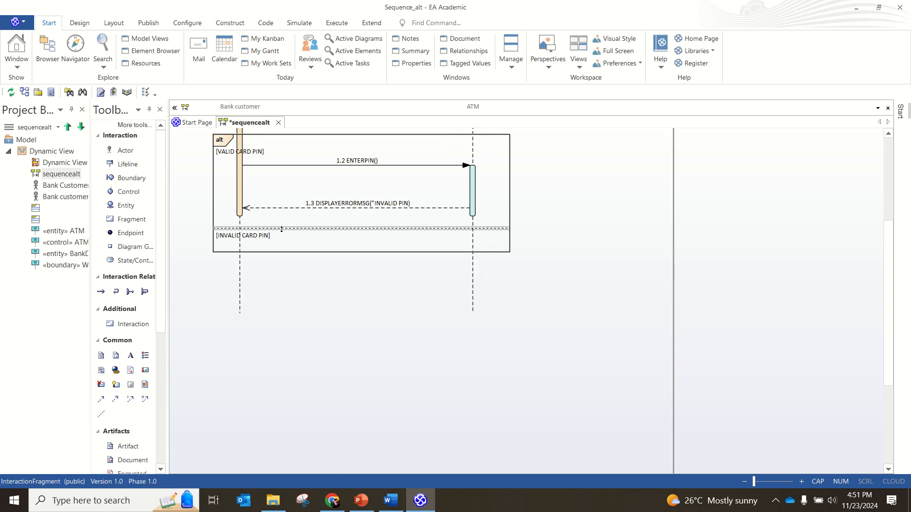
{"action": "left_click", "coordinate": [276, 189]}
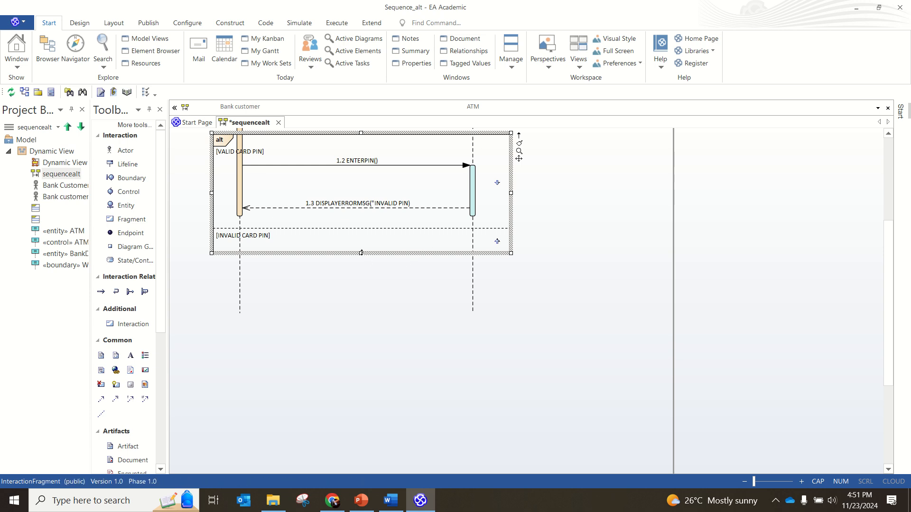
{"action": "mouse_move", "coordinate": [361, 252]}
{"action": "left_mouse_down"}
{"action": "mouse_move", "coordinate": [361, 195]}
{"action": "mouse_move", "coordinate": [361, 204]}
{"action": "left_mouse_up"}
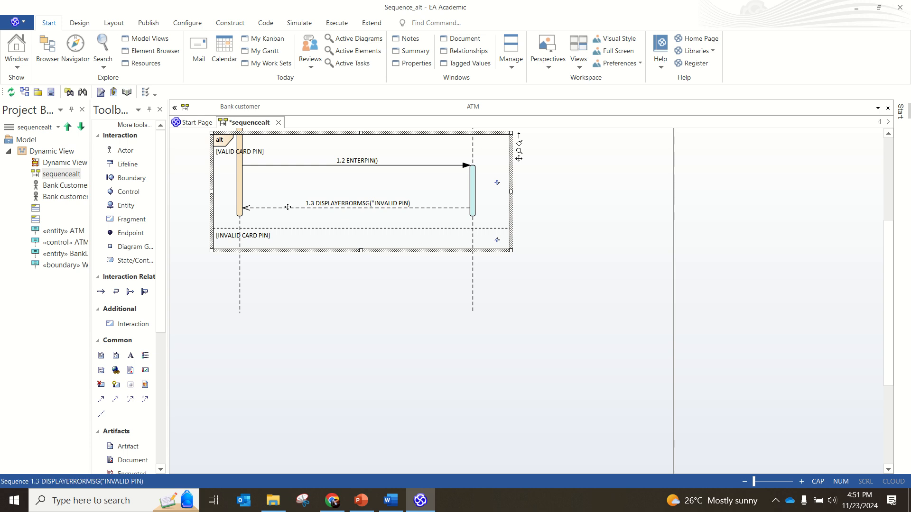
{"action": "left_click", "coordinate": [239, 214]}
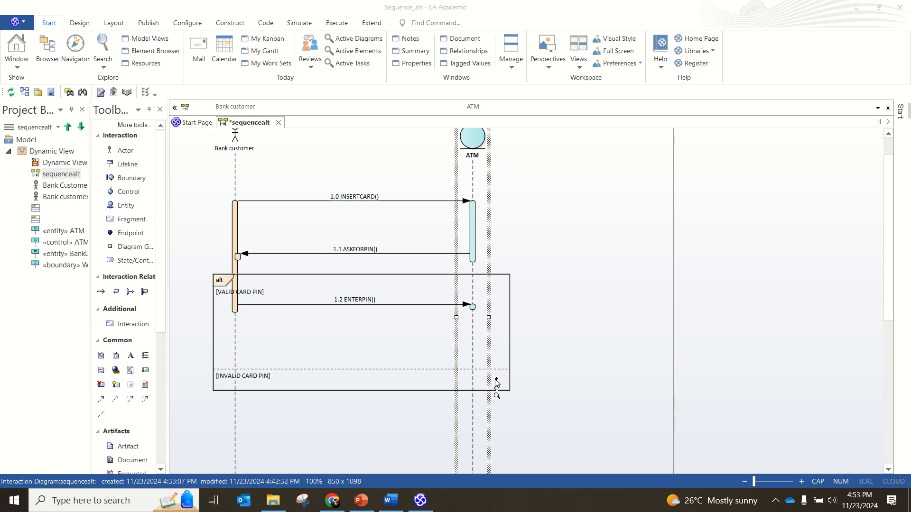
Step: Draw a message from ATM to Bank customer along the alt fragment's lower edge and enlarge the fragment downward and outward
{"action": "left_click", "coordinate": [240, 395]}
{"action": "left_click_drag", "start_coordinate": [240, 392], "coordinate": [240, 392]}
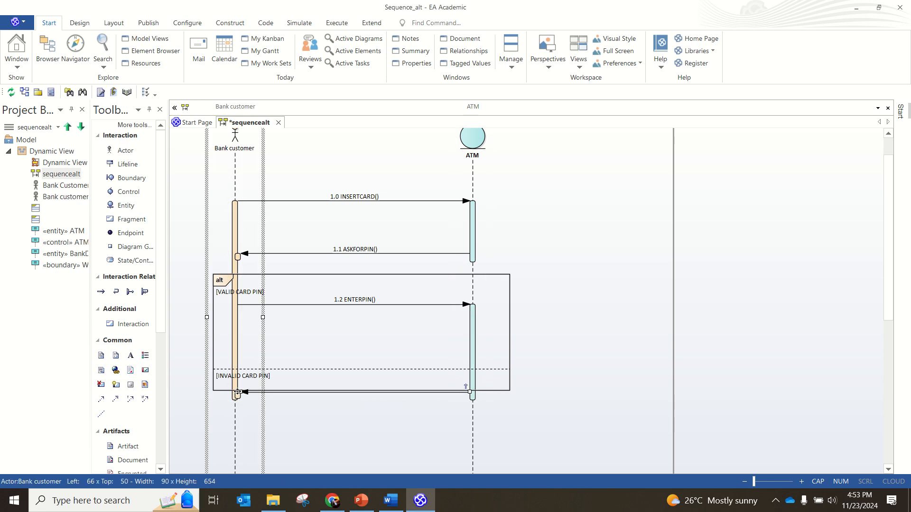
{"action": "left_click", "coordinate": [504, 388]}
{"action": "left_click_drag", "start_coordinate": [510, 391], "coordinate": [524, 427]}
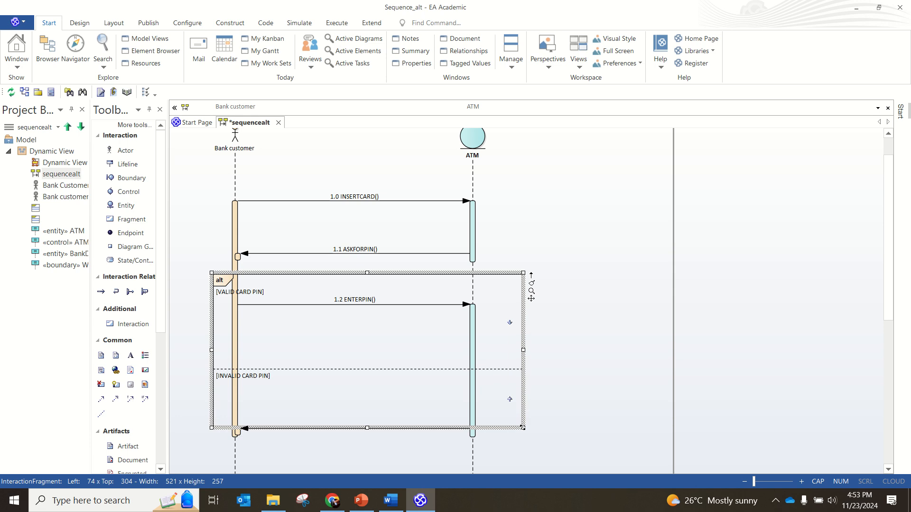
Step: Try to reposition the unnamed message at the alt fragment's lower edge, and delete it
{"action": "left_click", "coordinate": [397, 427]}
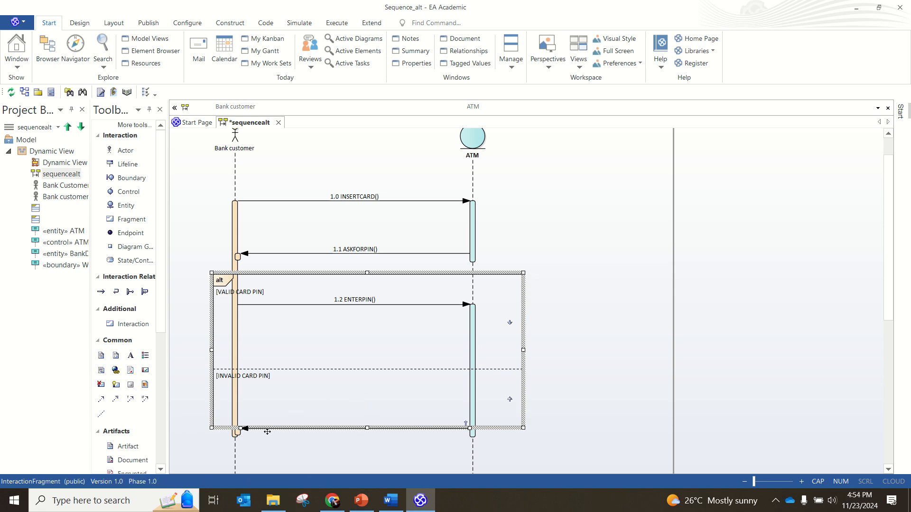
{"action": "left_click_drag", "start_coordinate": [277, 422], "coordinate": [286, 393]}
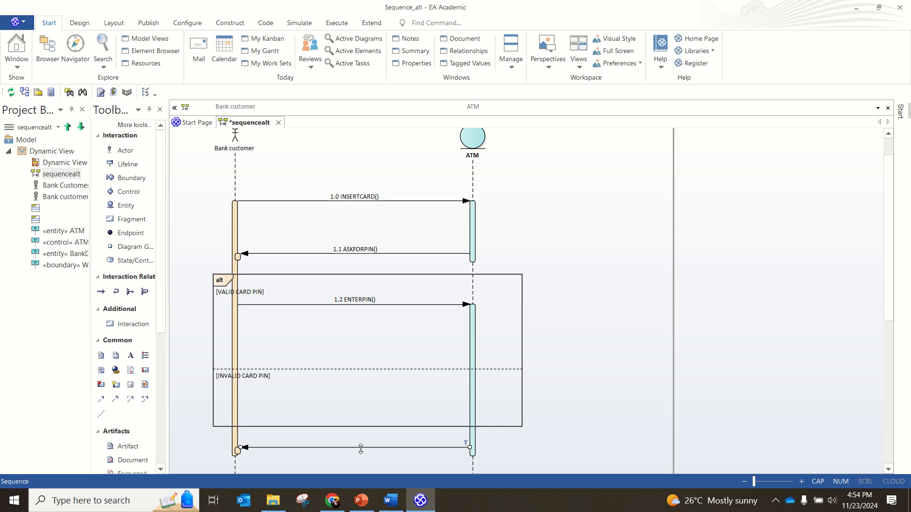
{"action": "key", "text": "Delete"}
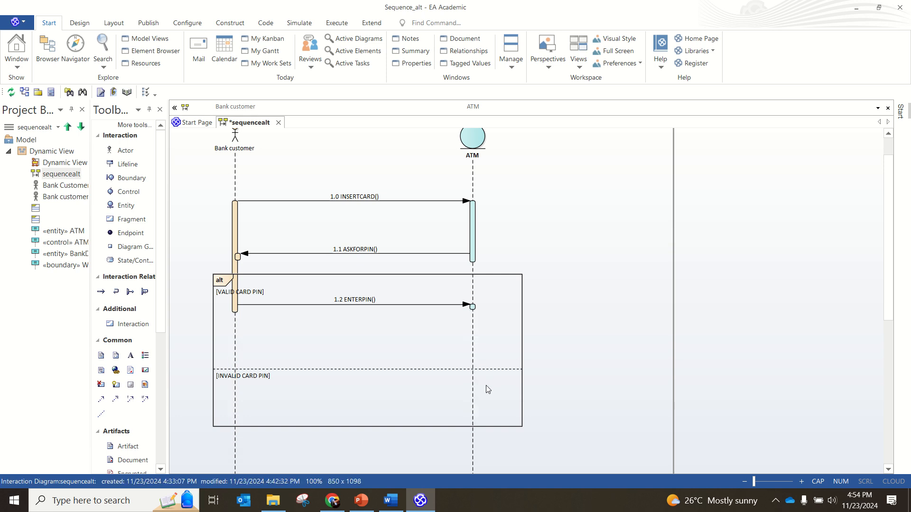
Step: Draw a message from ATM to Bank customer inside the INVALID CARD PIN operand of the alt fragment
{"action": "left_click", "coordinate": [474, 393]}
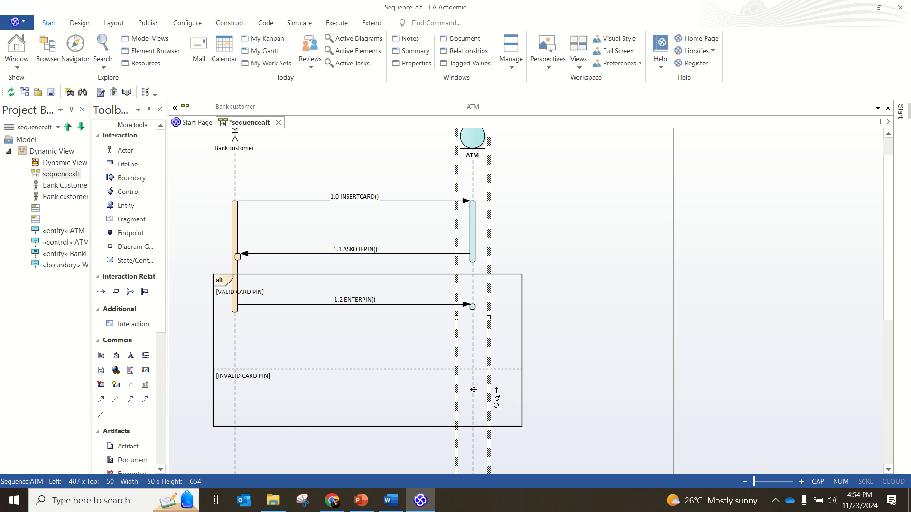
{"action": "left_click_drag", "start_coordinate": [495, 386], "coordinate": [234, 388]}
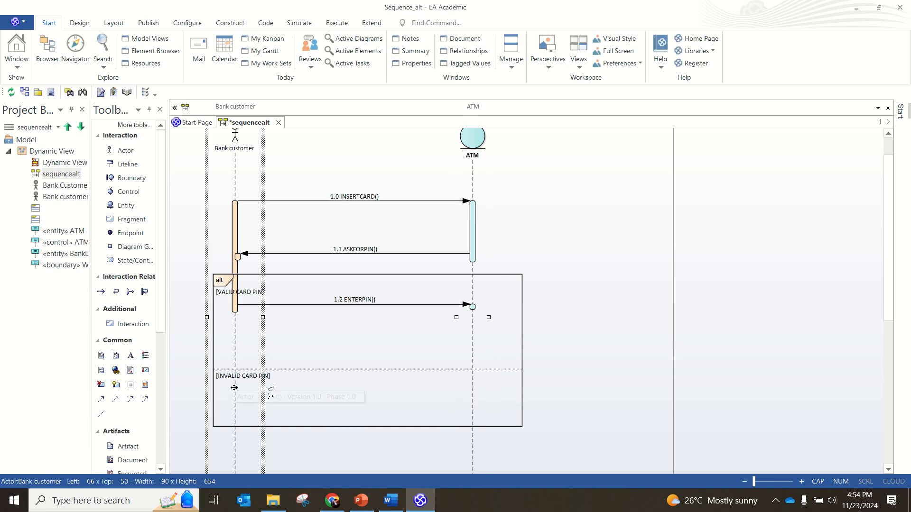
{"action": "left_click", "coordinate": [480, 394]}
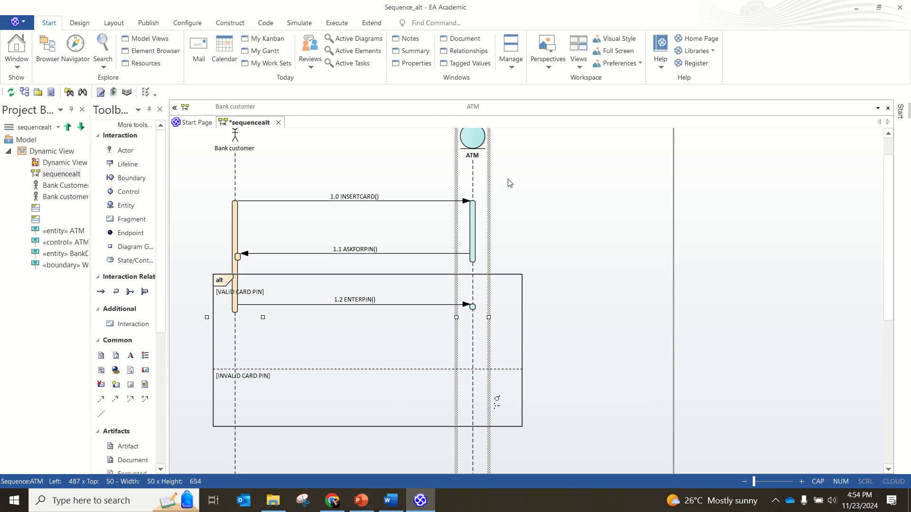
{"action": "left_click", "coordinate": [453, 279]}
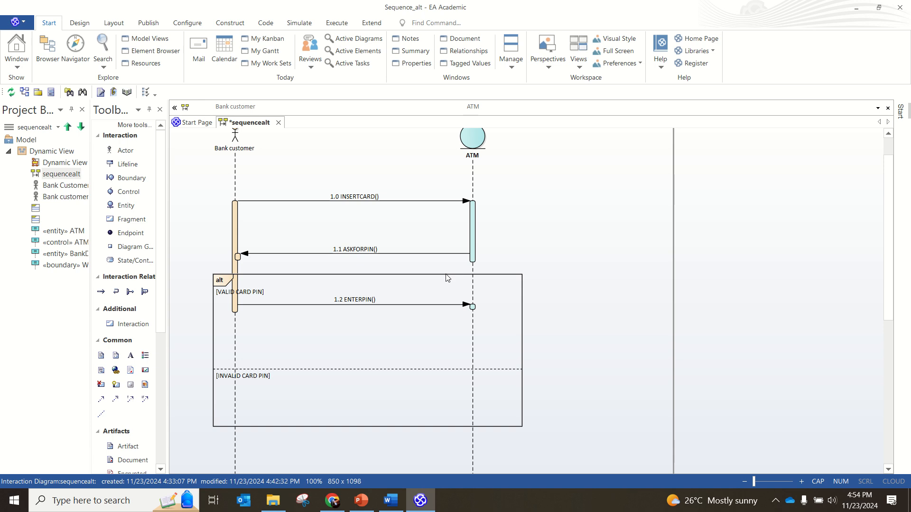
{"action": "left_click", "coordinate": [222, 281]}
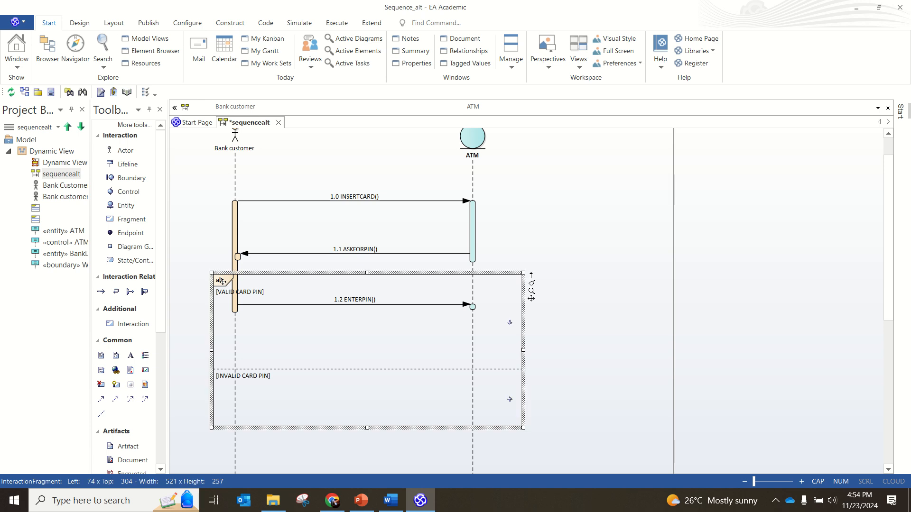
{"action": "mouse_move", "coordinate": [239, 268]}
{"action": "left_mouse_down"}
{"action": "mouse_move", "coordinate": [539, 267]}
{"action": "mouse_move", "coordinate": [240, 261]}
{"action": "left_mouse_up"}
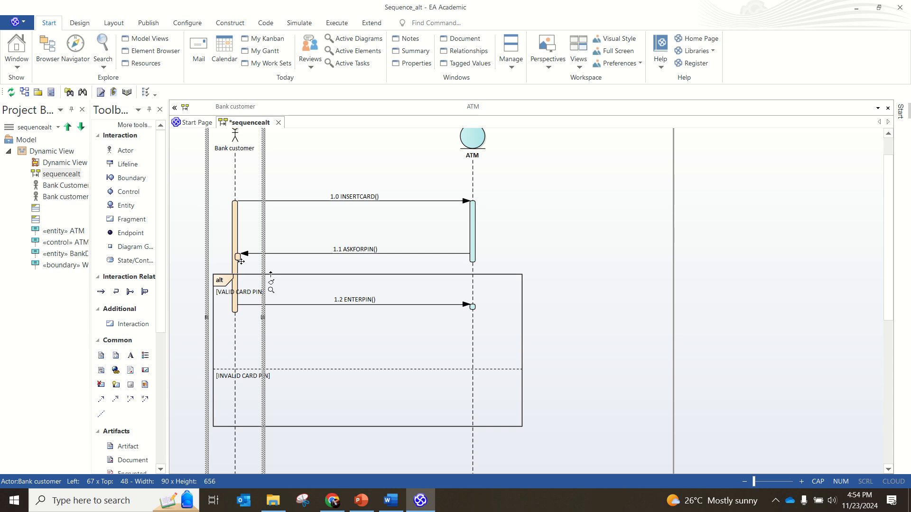
{"action": "mouse_move", "coordinate": [351, 4]}
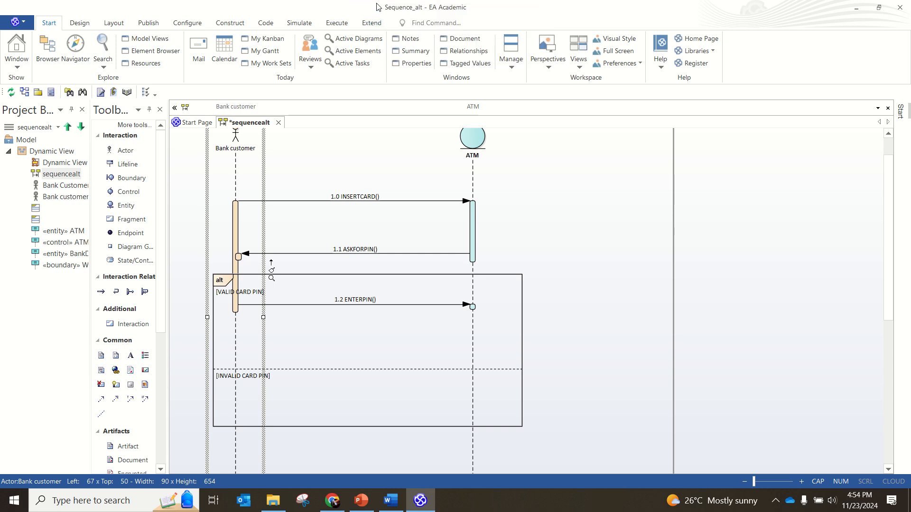
{"action": "left_click", "coordinate": [378, 28]}
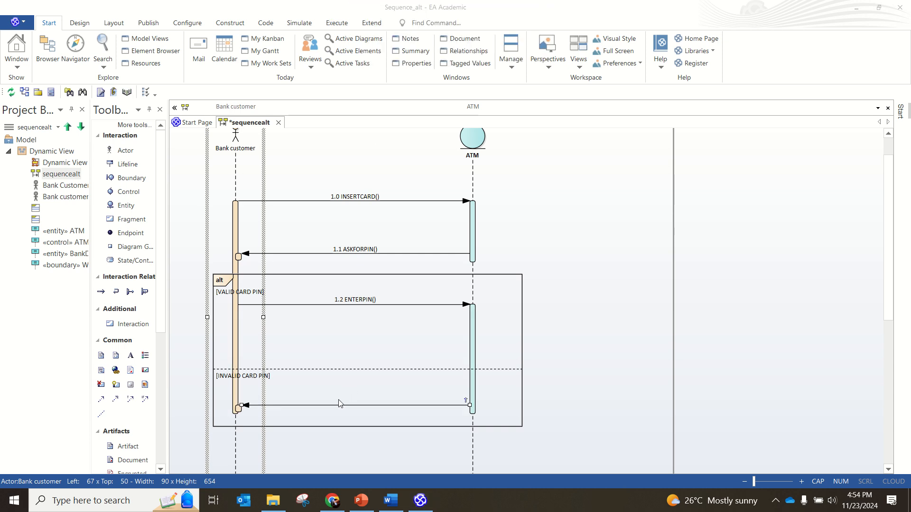
Step: Name the message in the INVALID CARD PIN operand 1.3 DISPLAYERRORMSG("INVALID PIN) and mark it as a return message
{"action": "left_click", "coordinate": [337, 403]}
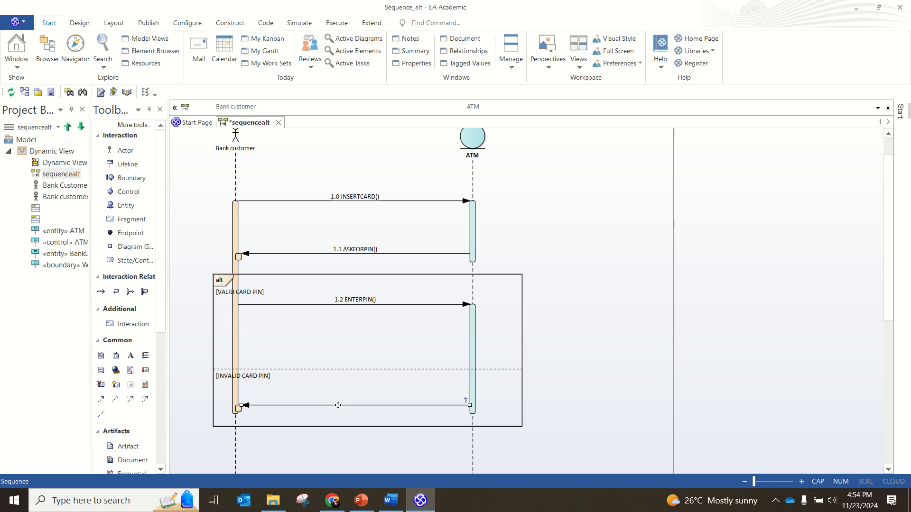
{"action": "double_click", "coordinate": [337, 405]}
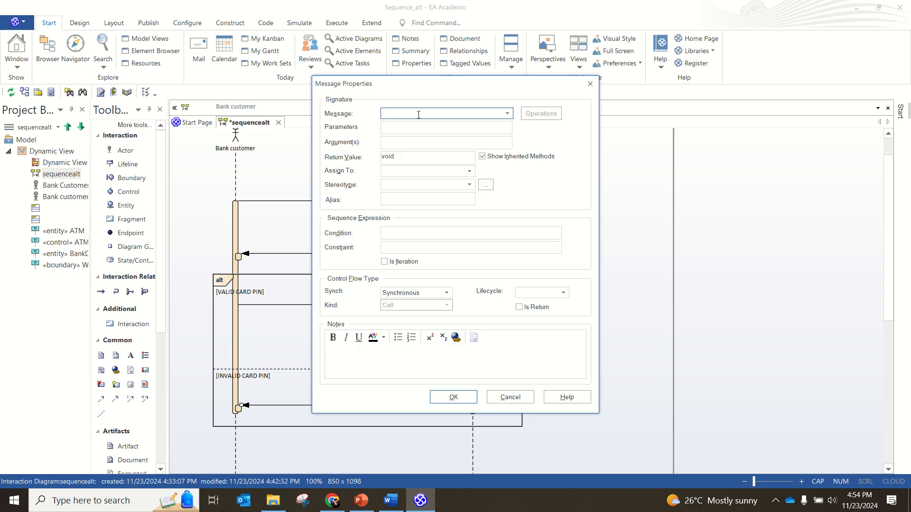
{"action": "type", "text": "1.3 DISPLAY_ERRORMSG(\"INVALID PIN)"}
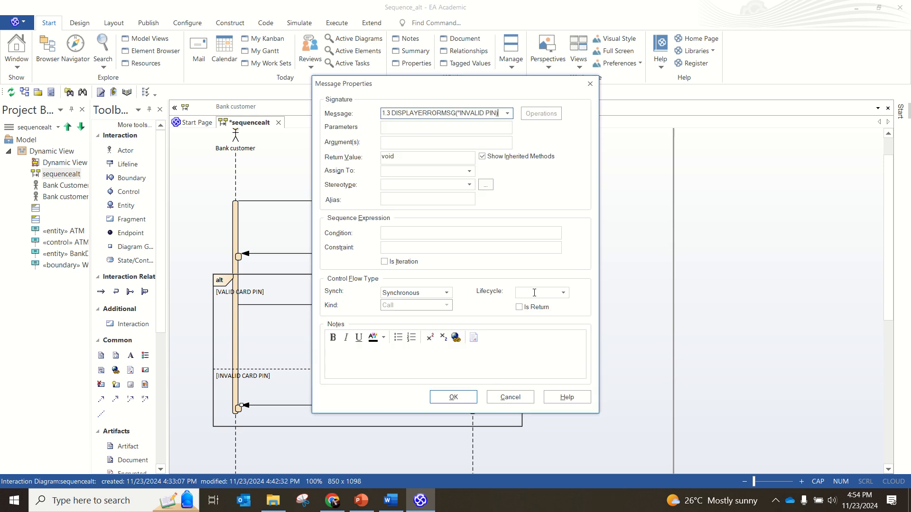
{"action": "left_click", "coordinate": [520, 308]}
{"action": "left_click", "coordinate": [460, 395]}
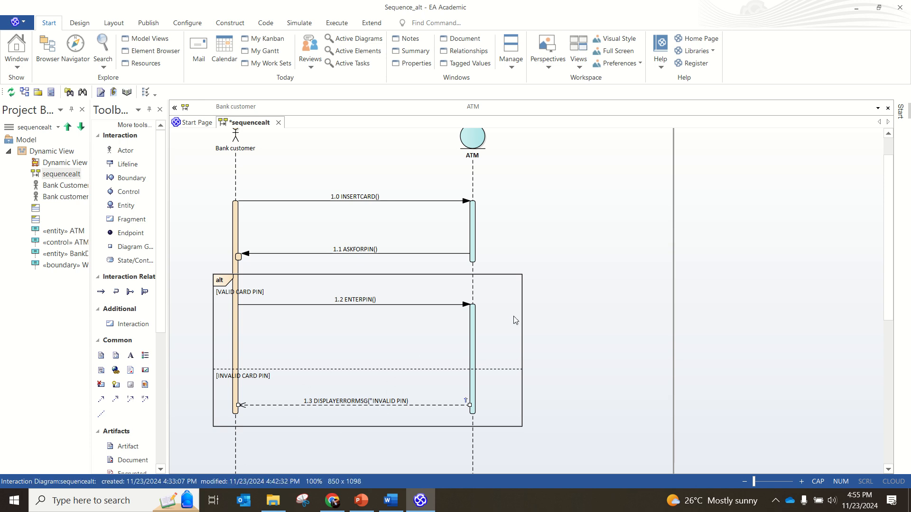
{"action": "scroll", "coordinate": [513, 319], "scroll_direction": "up", "scroll_amount": 2}
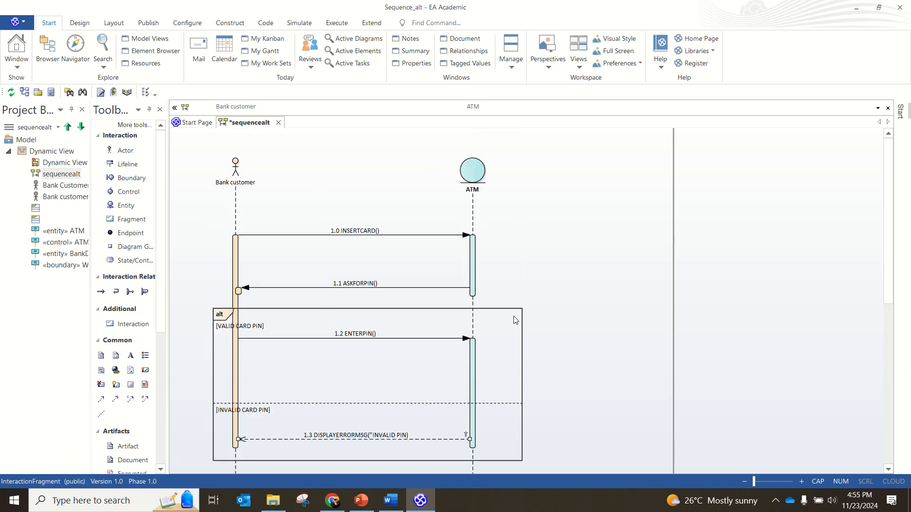
{"action": "scroll", "coordinate": [514, 319], "scroll_direction": "down", "scroll_amount": 2}
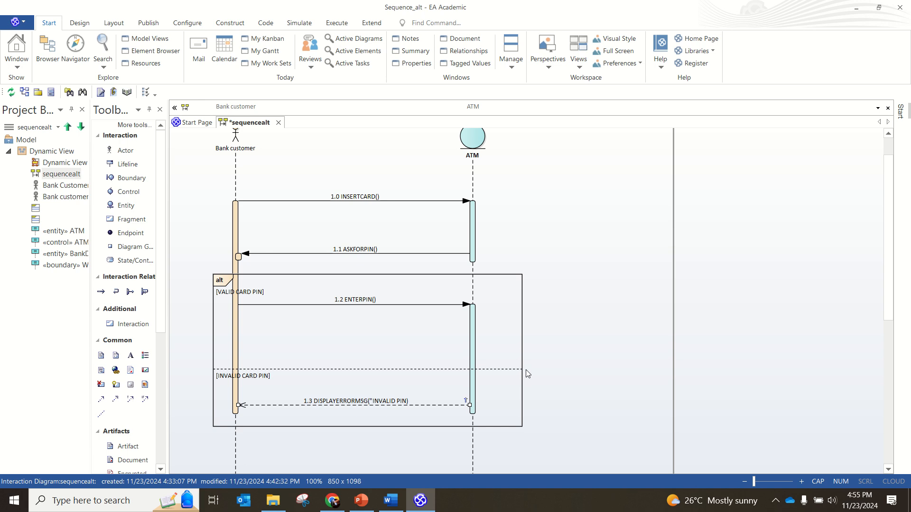
Step: Deselect the message and save the sequencealt diagram
{"action": "scroll", "coordinate": [543, 229], "scroll_direction": "up", "scroll_amount": 2}
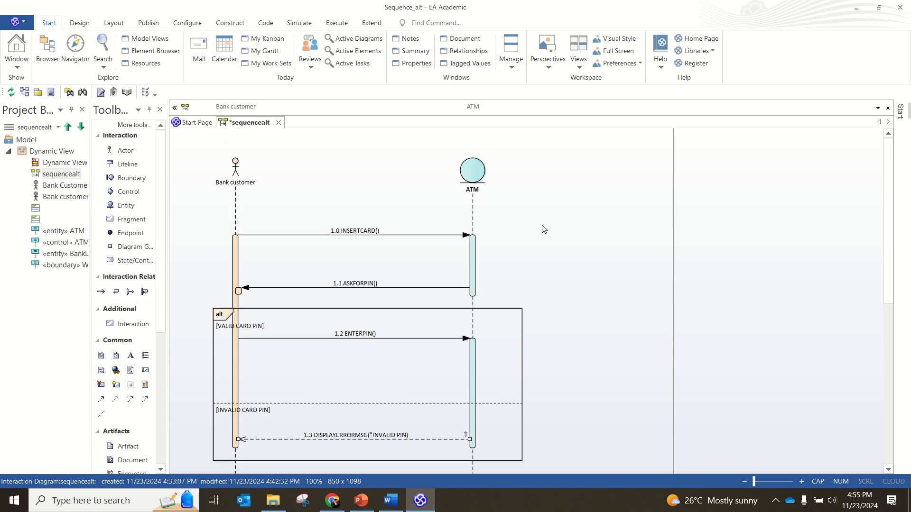
{"action": "left_click", "coordinate": [531, 230]}
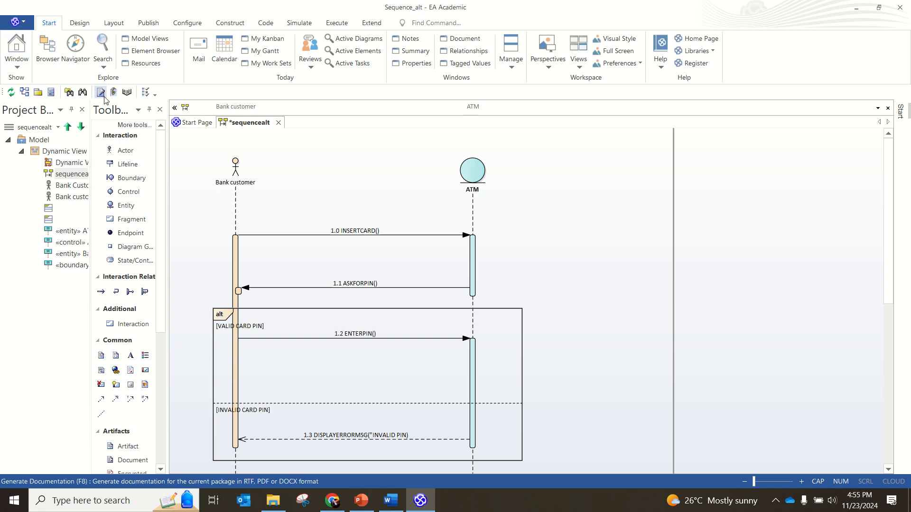
{"action": "key", "text": "ctrl+s"}
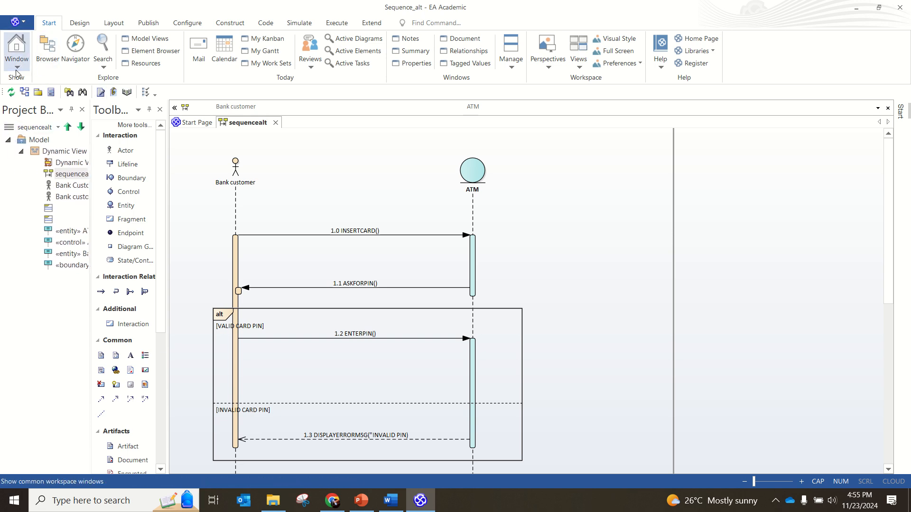
Step: Try to open the recent project Trial Sequence Diagram
{"action": "left_click", "coordinate": [16, 71]}
{"action": "left_click", "coordinate": [55, 25]}
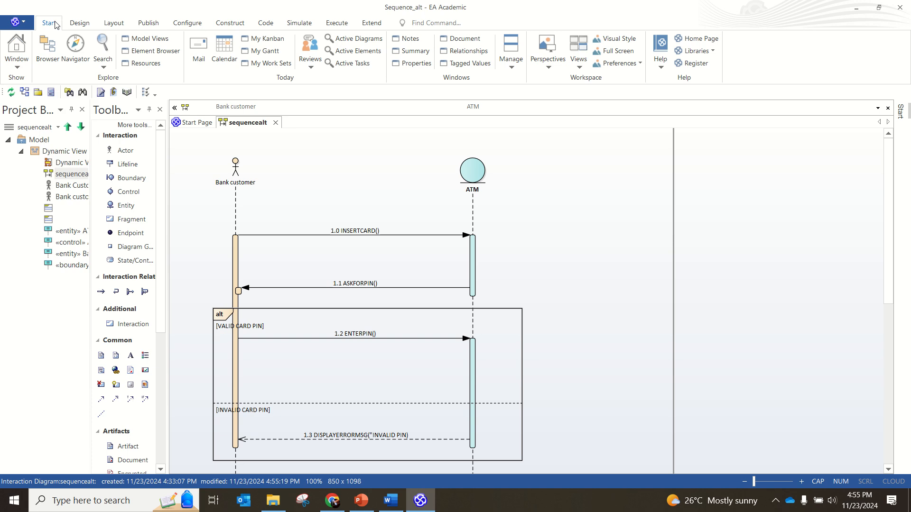
{"action": "left_click", "coordinate": [19, 23]}
{"action": "left_click", "coordinate": [30, 65]}
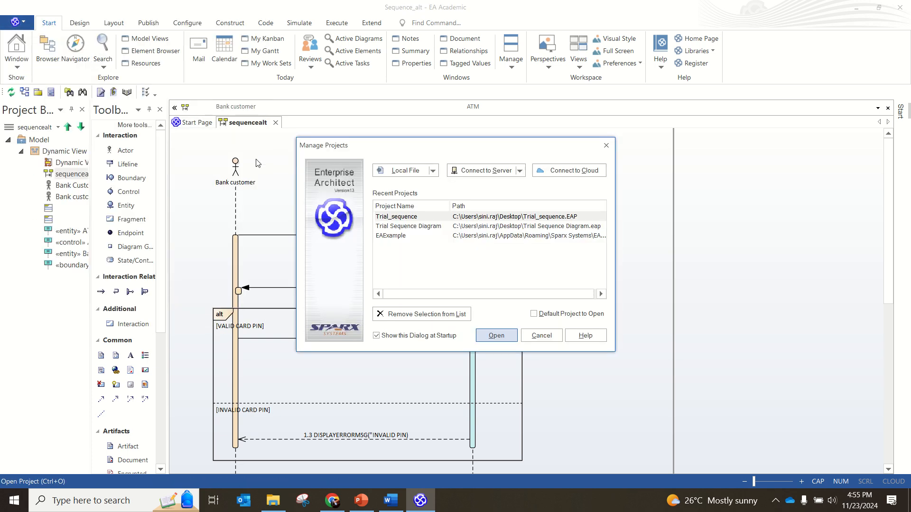
{"action": "left_click", "coordinate": [407, 226]}
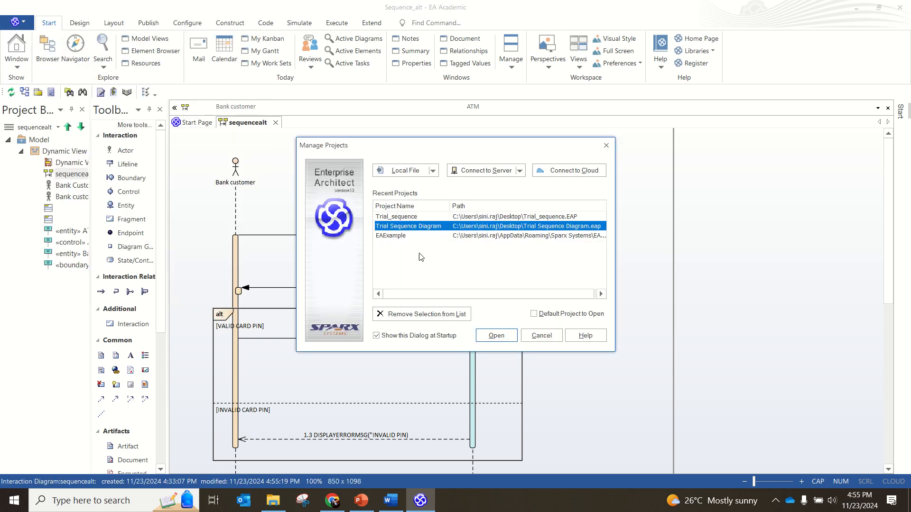
{"action": "left_click", "coordinate": [505, 336]}
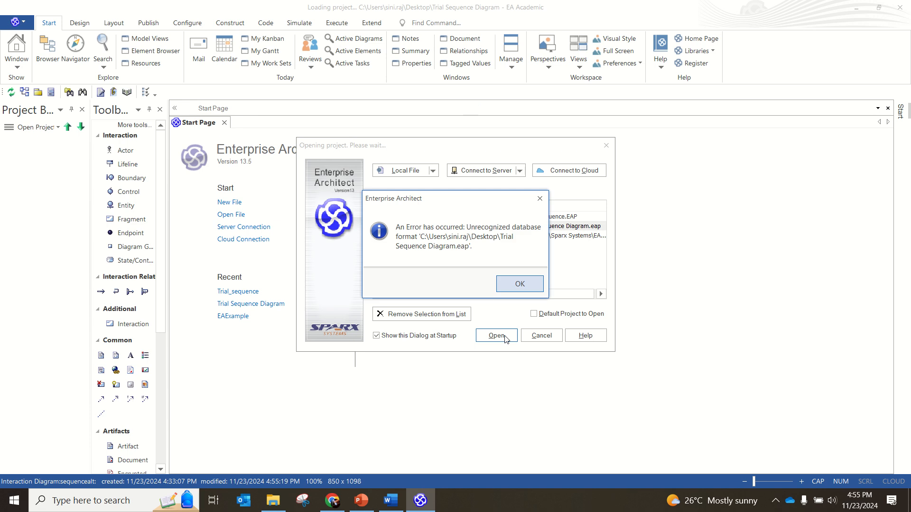
{"action": "left_click", "coordinate": [531, 283]}
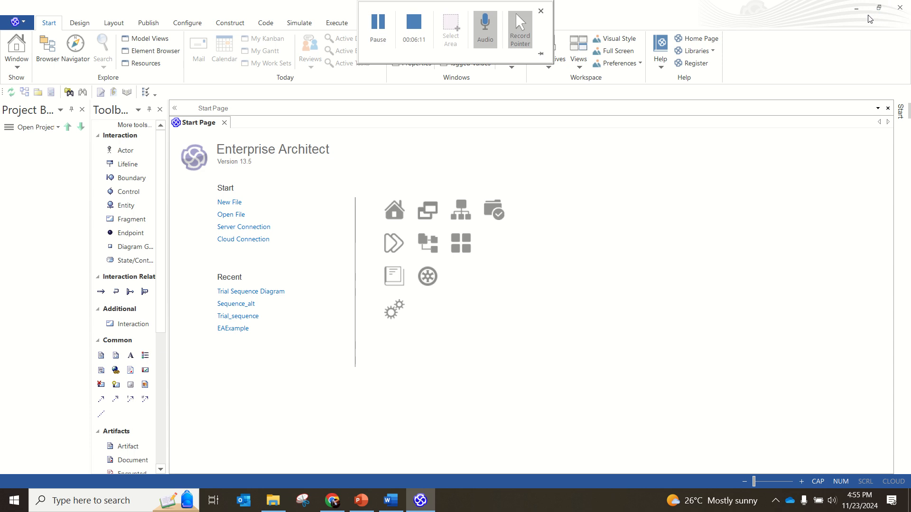
Step: Open the recent project Trial_sequence and display its Sequence diagram from the Dynamic View package
{"action": "left_click", "coordinate": [22, 24]}
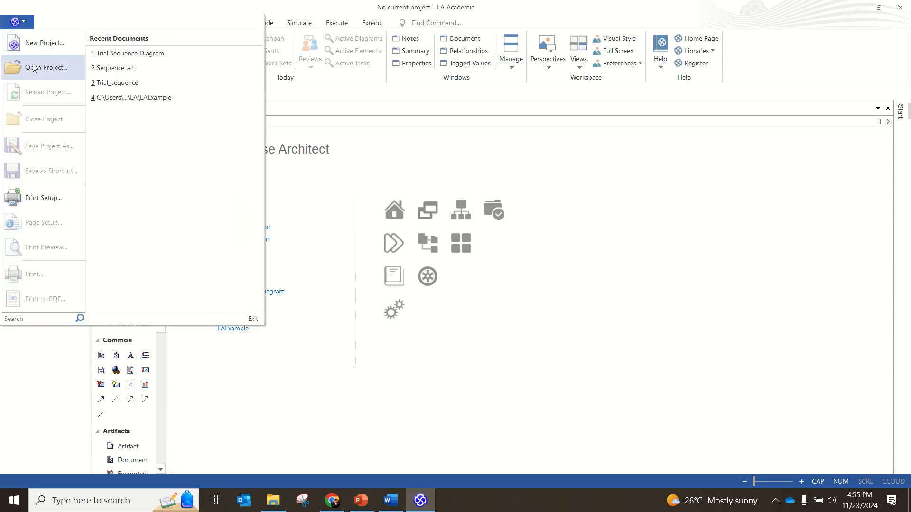
{"action": "left_click", "coordinate": [39, 67]}
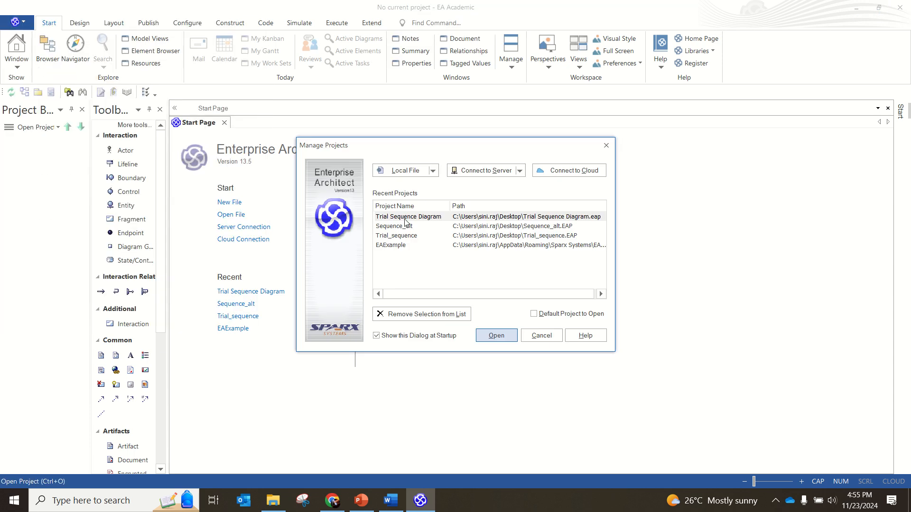
{"action": "left_click", "coordinate": [401, 235]}
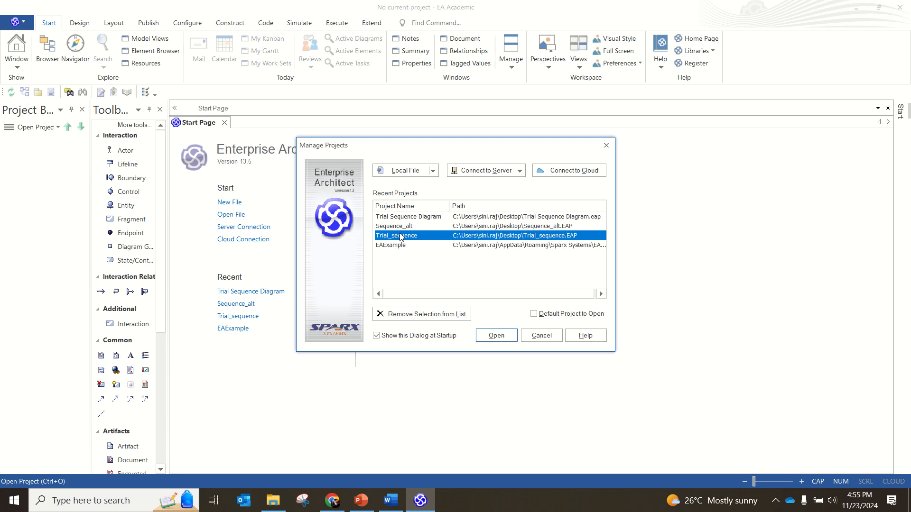
{"action": "left_click", "coordinate": [485, 332]}
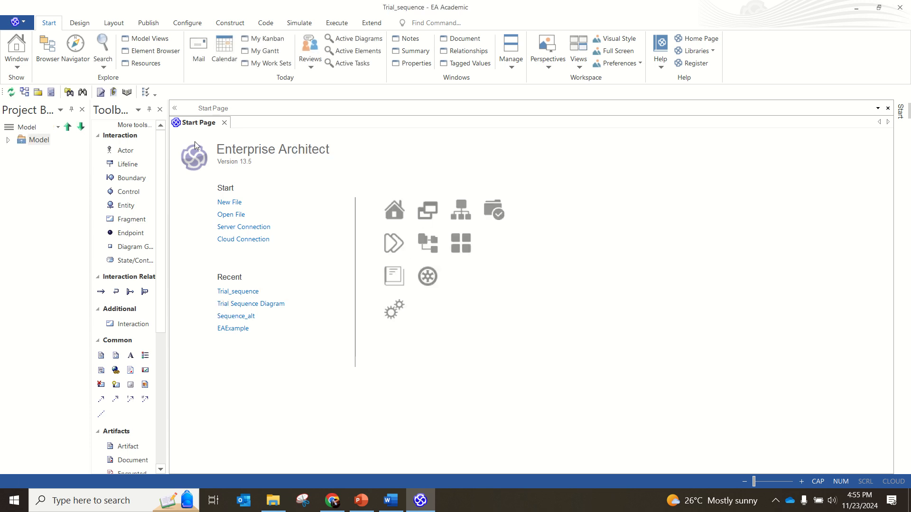
{"action": "left_click", "coordinate": [8, 141]}
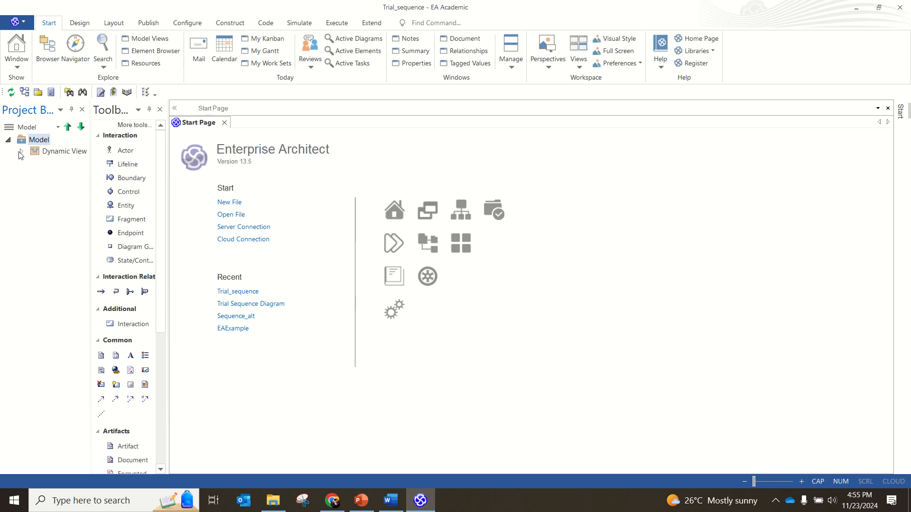
{"action": "left_click", "coordinate": [21, 152]}
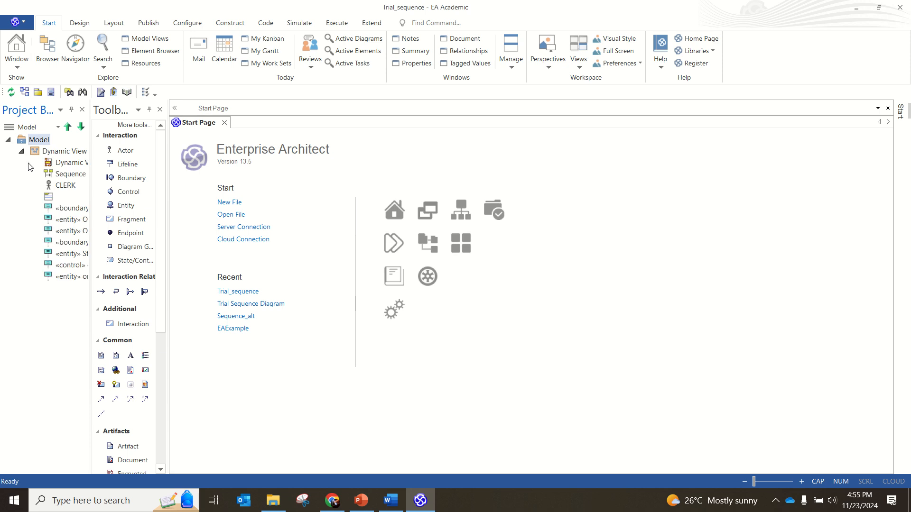
{"action": "double_click", "coordinate": [67, 174]}
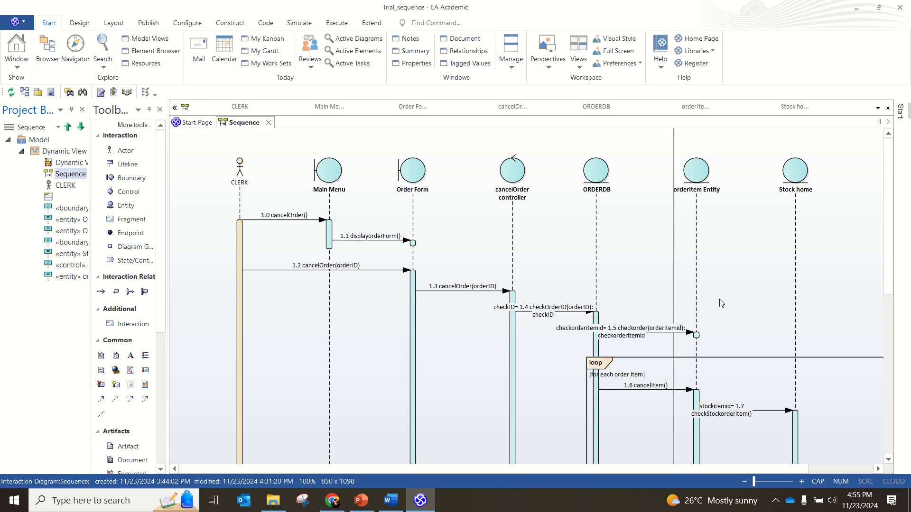
Step: Examine the order-cancellation messages, the loop fragment and the properties of message 1.7 checkStockorderitem() in the Sequence diagram
{"action": "left_click_drag", "start_coordinate": [888, 280], "coordinate": [898, 349]}
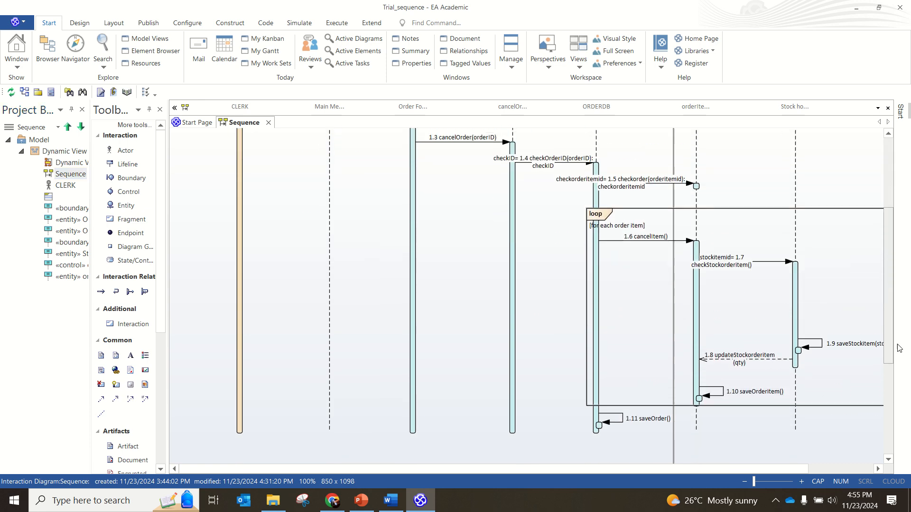
{"action": "left_click_drag", "start_coordinate": [622, 469], "coordinate": [752, 454]}
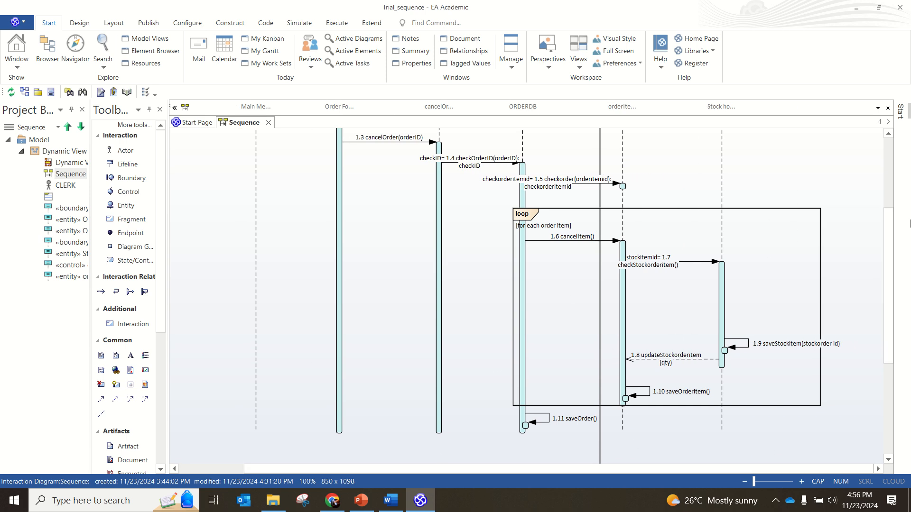
{"action": "left_click_drag", "start_coordinate": [891, 250], "coordinate": [893, 201]}
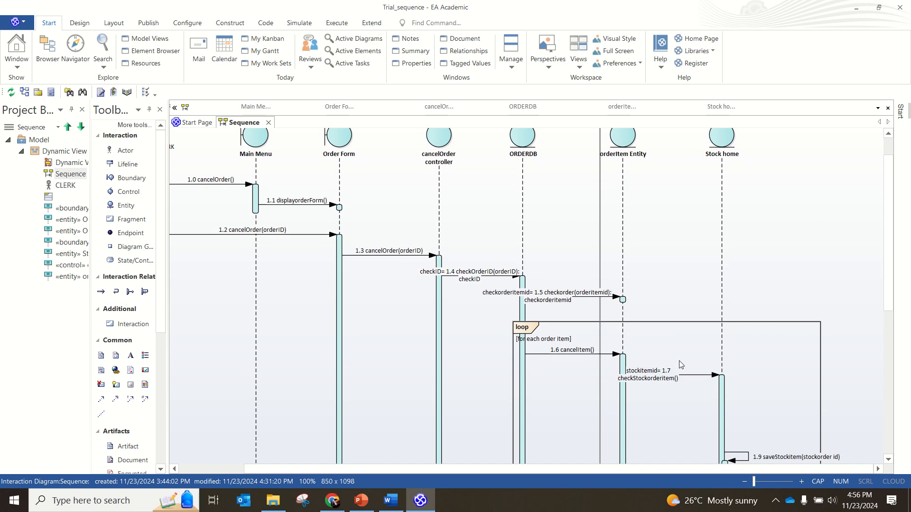
{"action": "left_click", "coordinate": [688, 374]}
{"action": "scroll", "coordinate": [688, 373], "scroll_direction": "left", "scroll_amount": 1}
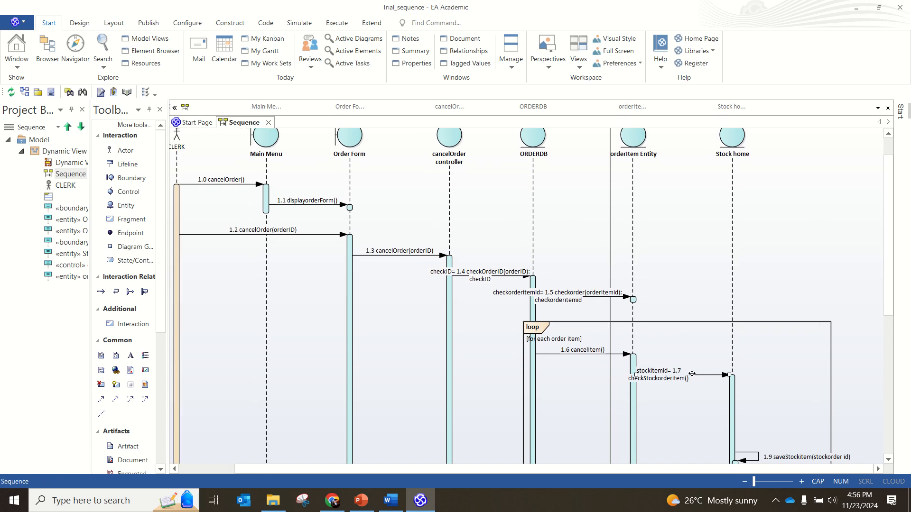
{"action": "double_click", "coordinate": [692, 375]}
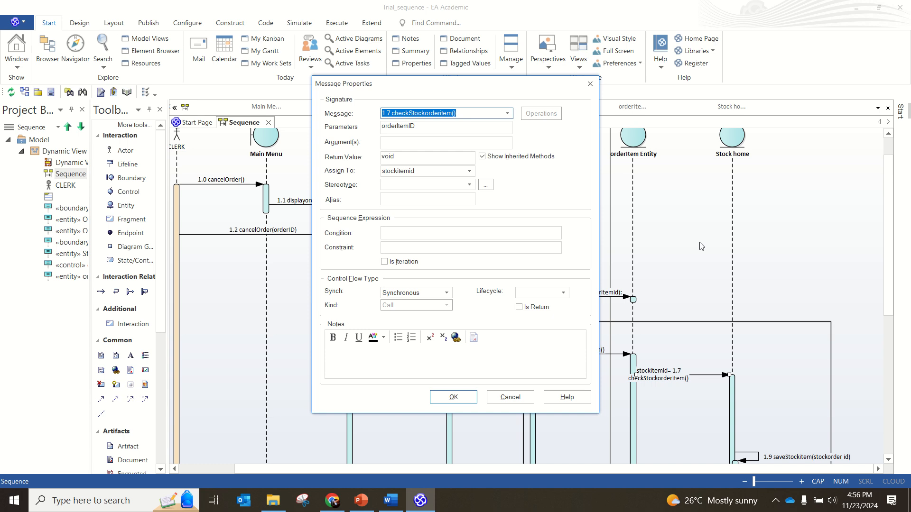
{"action": "left_click", "coordinate": [590, 84]}
{"action": "left_click", "coordinate": [728, 154]}
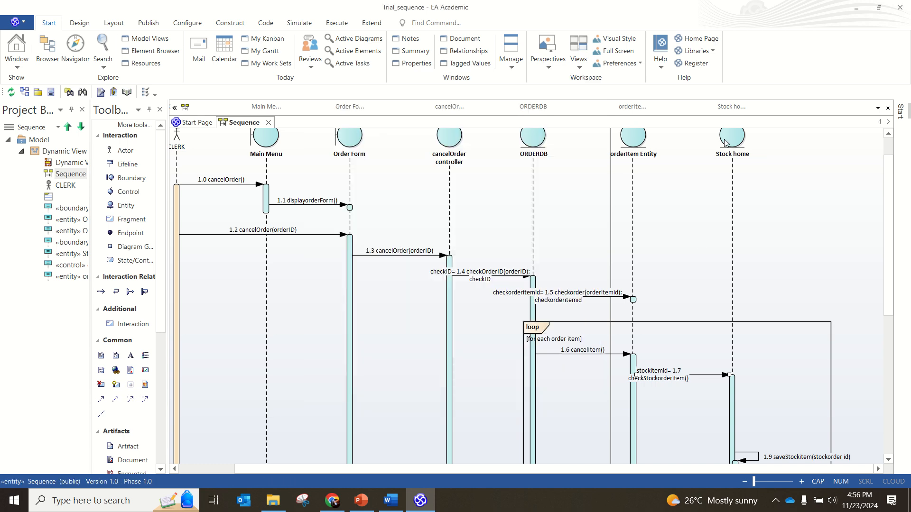
{"action": "left_click", "coordinate": [795, 204]}
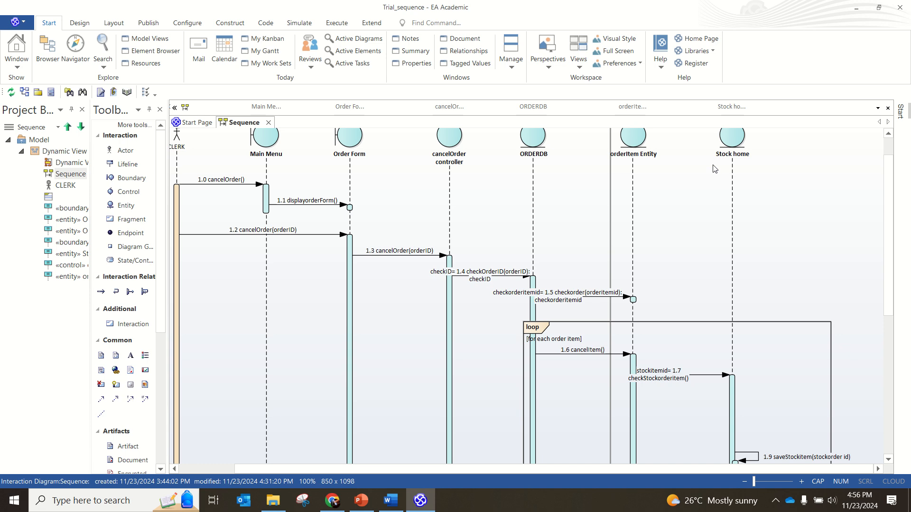
Step: Set the lifecycle of message 1.7 checkStockorderitem() to New so that it creates the Stock home lifeline
{"action": "scroll", "coordinate": [714, 169], "scroll_direction": "up", "scroll_amount": 2}
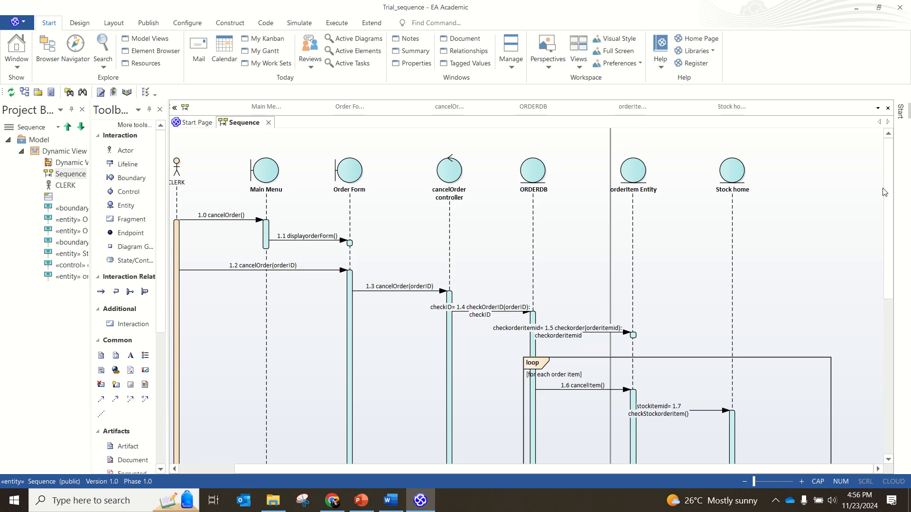
{"action": "left_click_drag", "start_coordinate": [889, 258], "coordinate": [890, 273]}
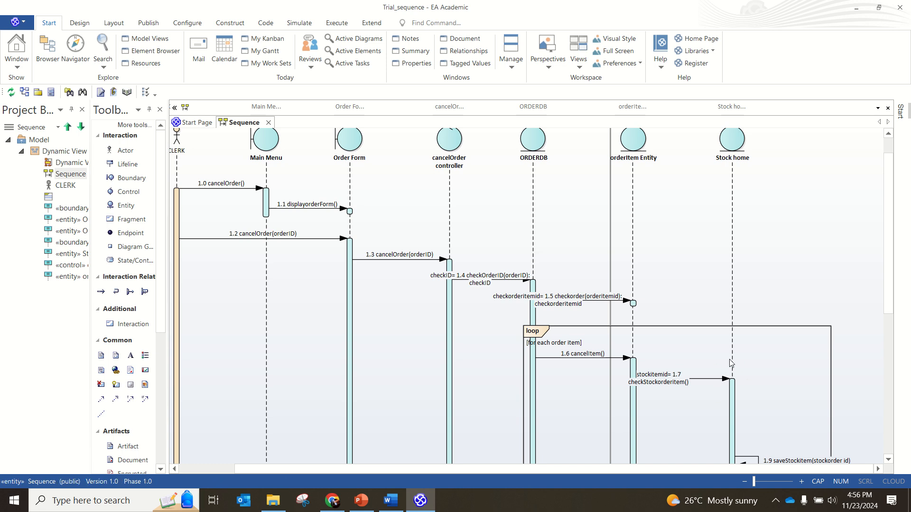
{"action": "left_click", "coordinate": [708, 378]}
{"action": "double_click", "coordinate": [709, 378]}
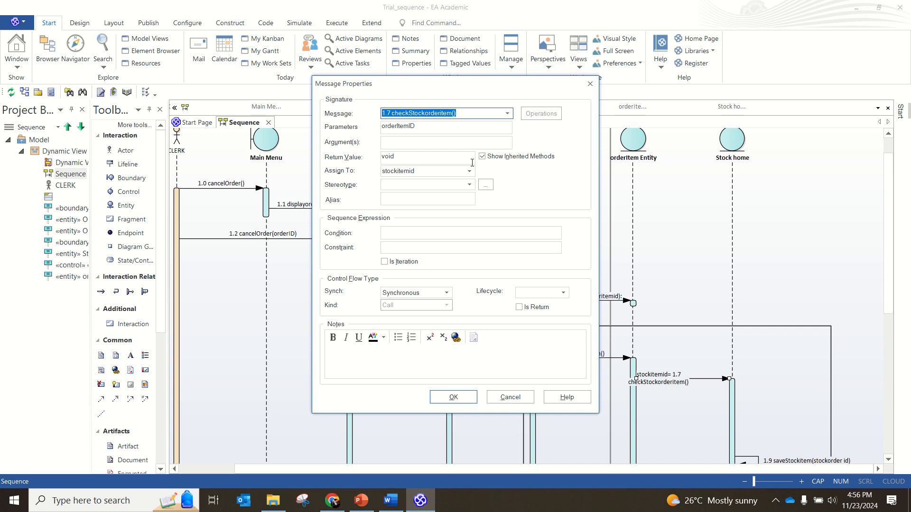
{"action": "left_click", "coordinate": [531, 296]}
{"action": "left_click", "coordinate": [563, 293]}
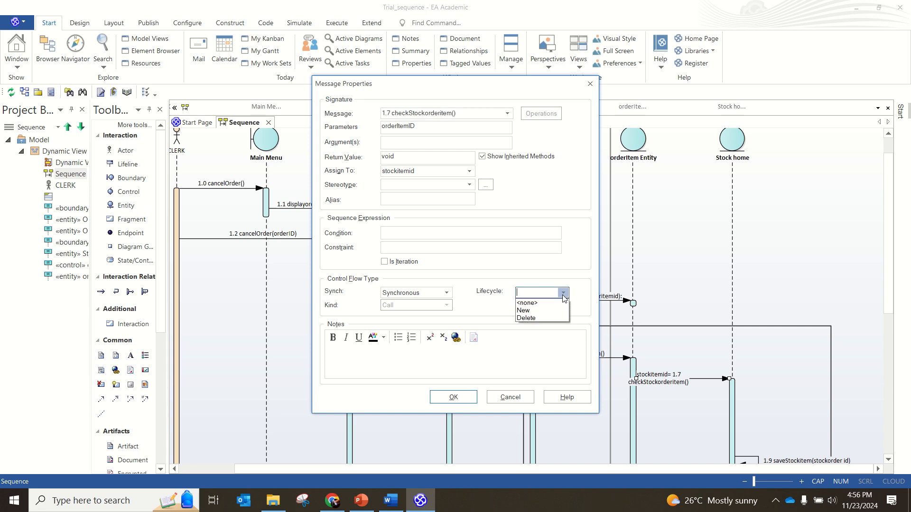
{"action": "left_click", "coordinate": [539, 311]}
{"action": "left_click", "coordinate": [453, 397]}
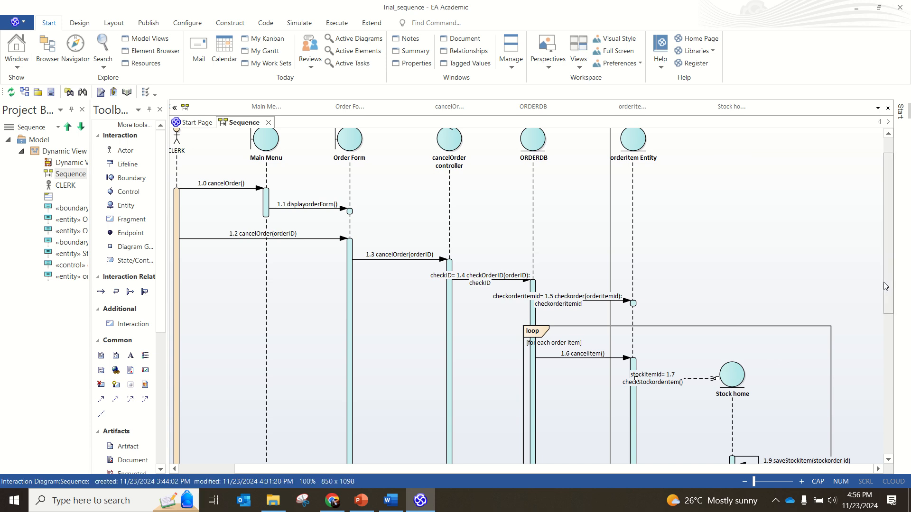
Step: Examine the Stock home lifeline's start, end mark and properties, and review the rest of the Sequence diagram
{"action": "left_click_drag", "start_coordinate": [886, 285], "coordinate": [887, 262]}
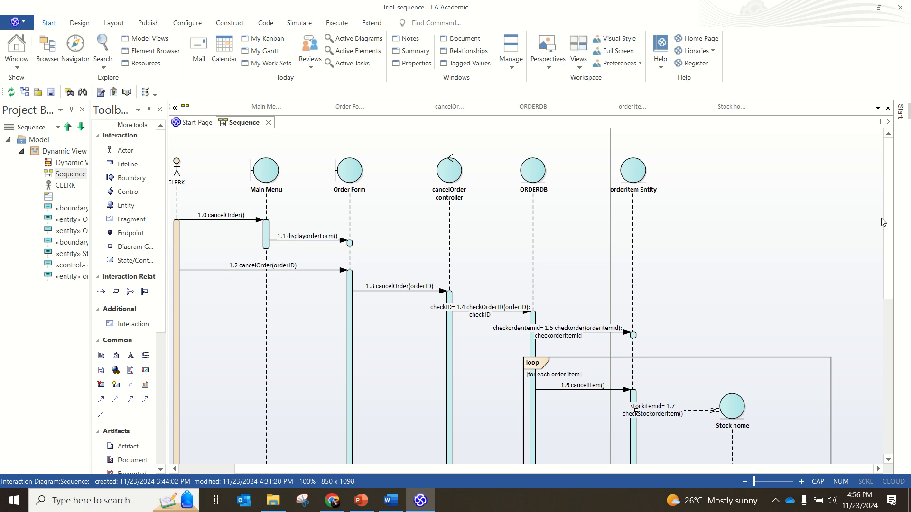
{"action": "left_click_drag", "start_coordinate": [890, 236], "coordinate": [900, 318]}
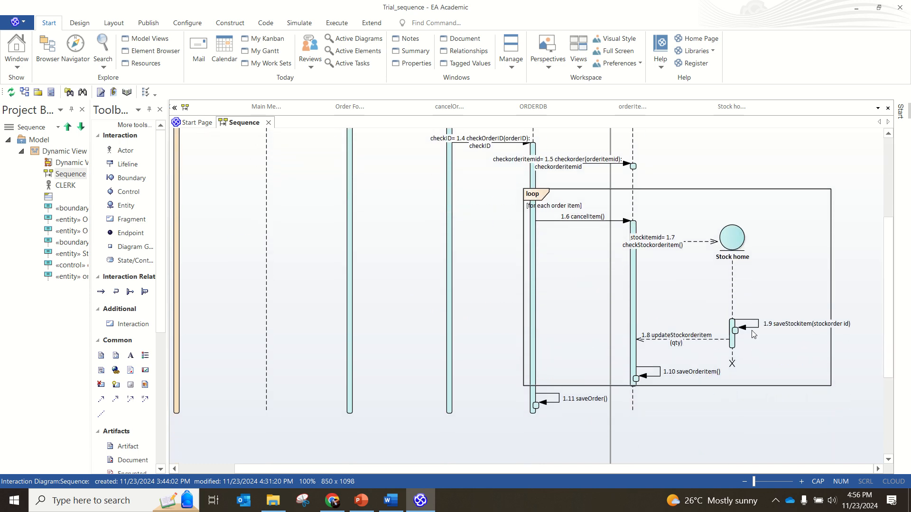
{"action": "double_click", "coordinate": [732, 366]}
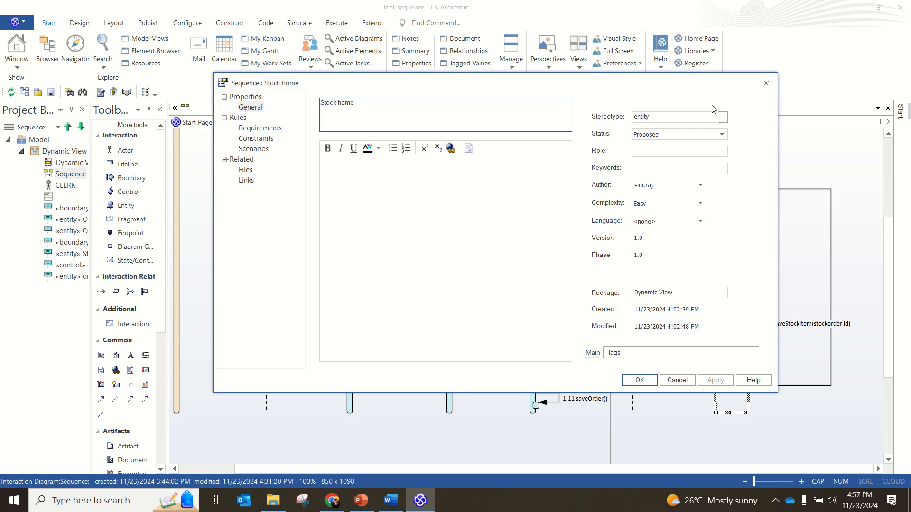
{"action": "left_click", "coordinate": [766, 83]}
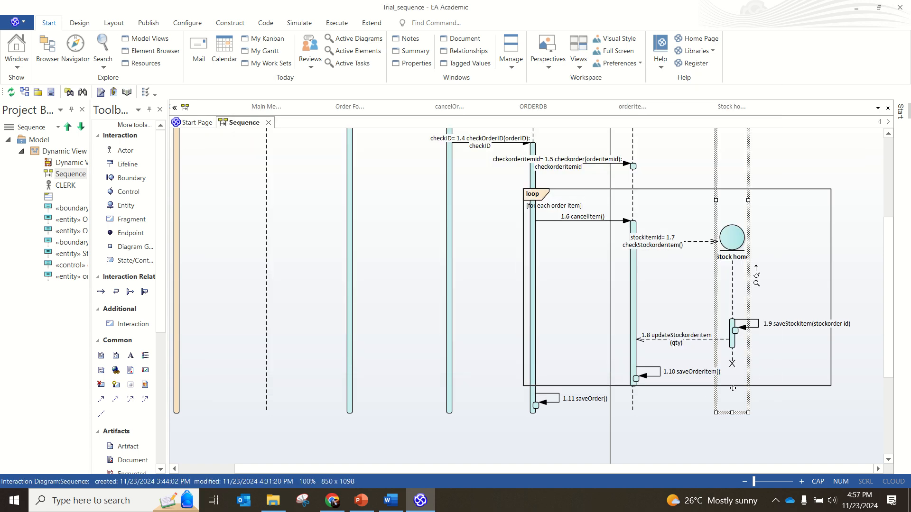
{"action": "left_click", "coordinate": [794, 407]}
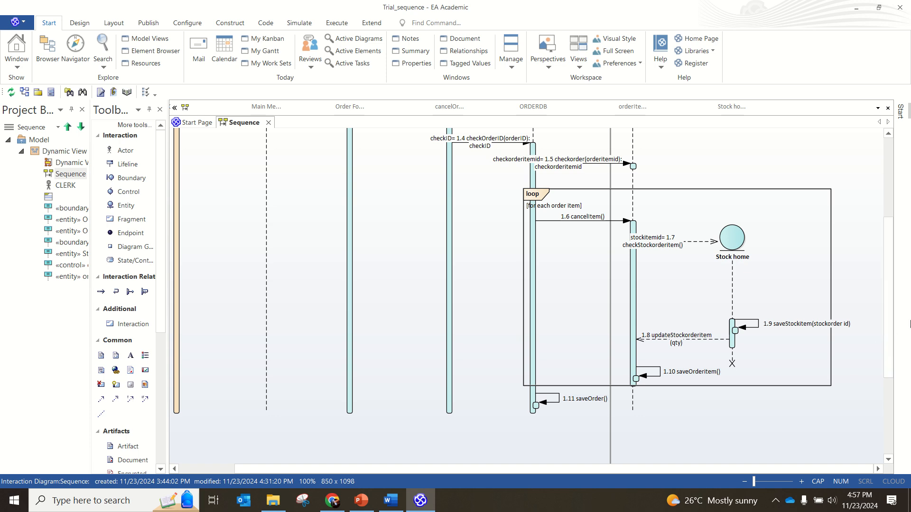
{"action": "left_click_drag", "start_coordinate": [890, 349], "coordinate": [890, 326]}
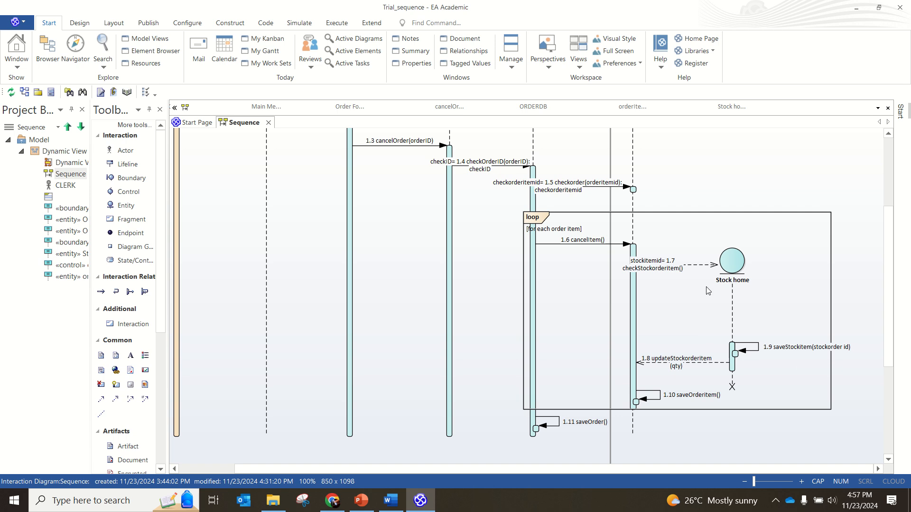
{"action": "left_click_drag", "start_coordinate": [888, 277], "coordinate": [888, 242]}
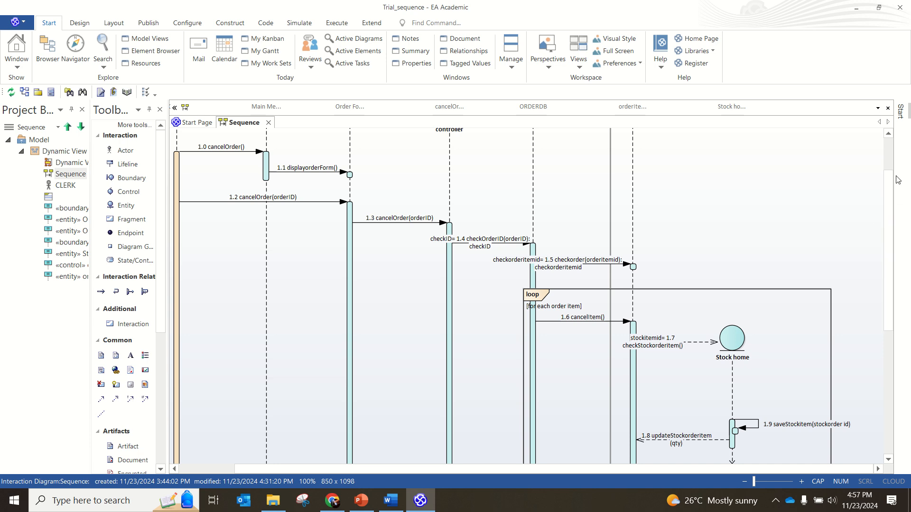
{"action": "left_click_drag", "start_coordinate": [885, 184], "coordinate": [885, 152]}
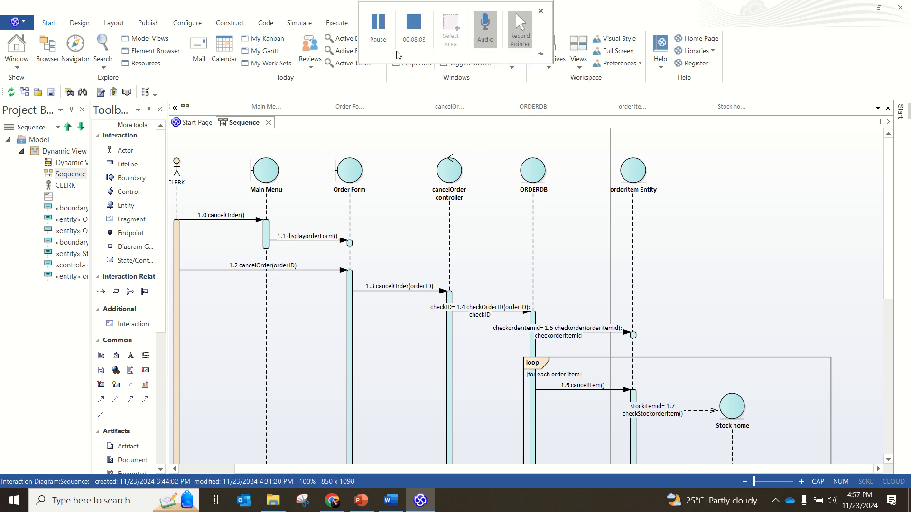
Step: Switch to the Word document 01-Week 9-Quote Item Sequence Diagram Solution and examine its use case and solution diagram
{"action": "left_click", "coordinate": [392, 499]}
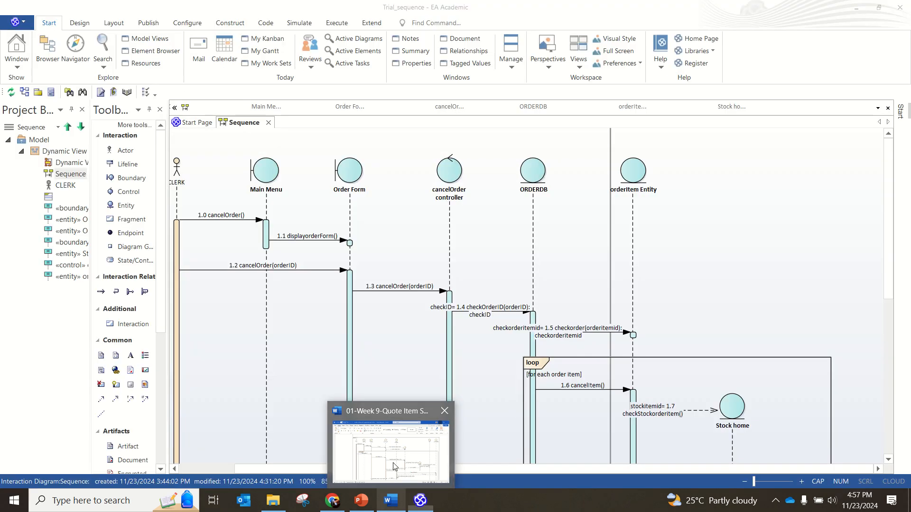
{"action": "left_click", "coordinate": [393, 455]}
{"action": "scroll", "coordinate": [401, 269], "scroll_direction": "up", "scroll_amount": 5}
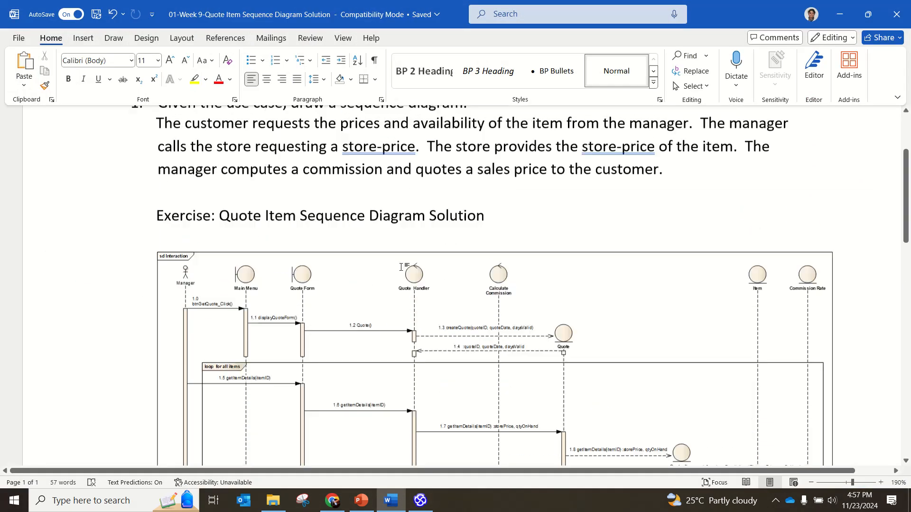
{"action": "scroll", "coordinate": [401, 267], "scroll_direction": "down", "scroll_amount": 1}
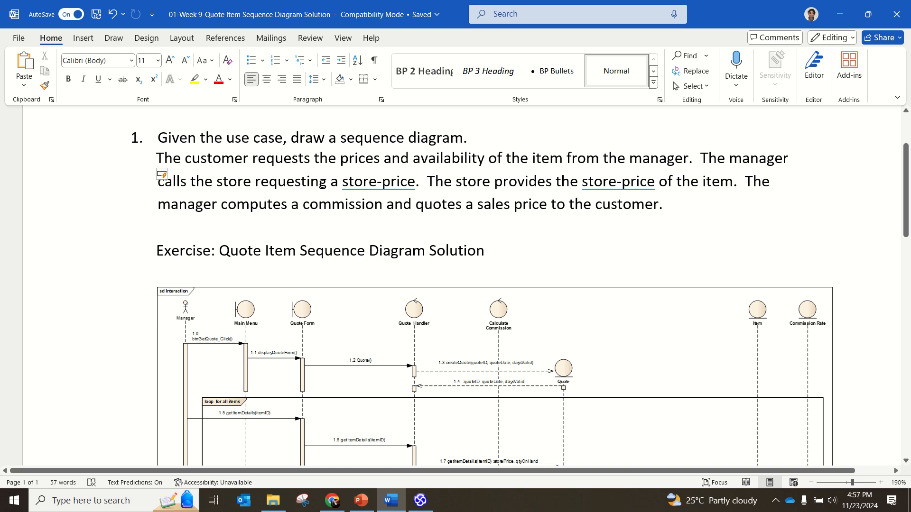
{"action": "left_click", "coordinate": [381, 179]}
{"action": "scroll", "coordinate": [488, 220], "scroll_direction": "down", "scroll_amount": 3}
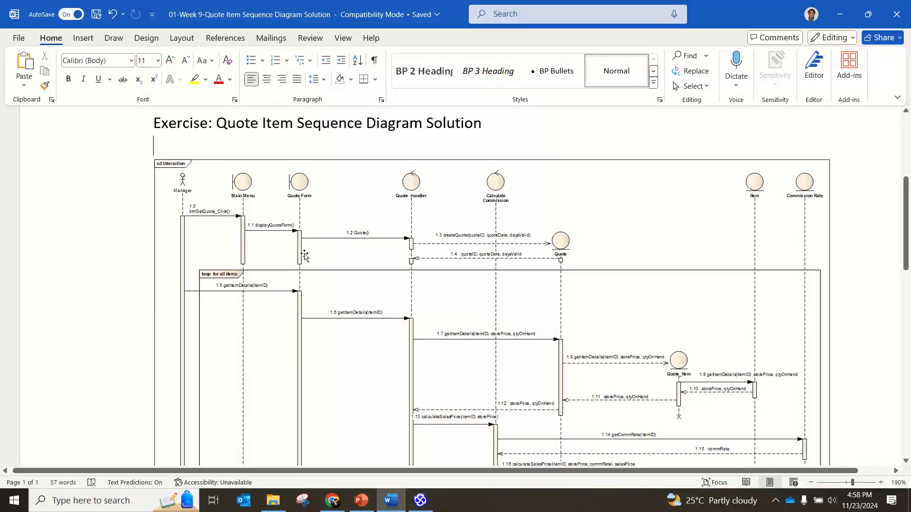
{"action": "scroll", "coordinate": [287, 278], "scroll_direction": "up", "scroll_amount": 6, "text": "ctrl"}
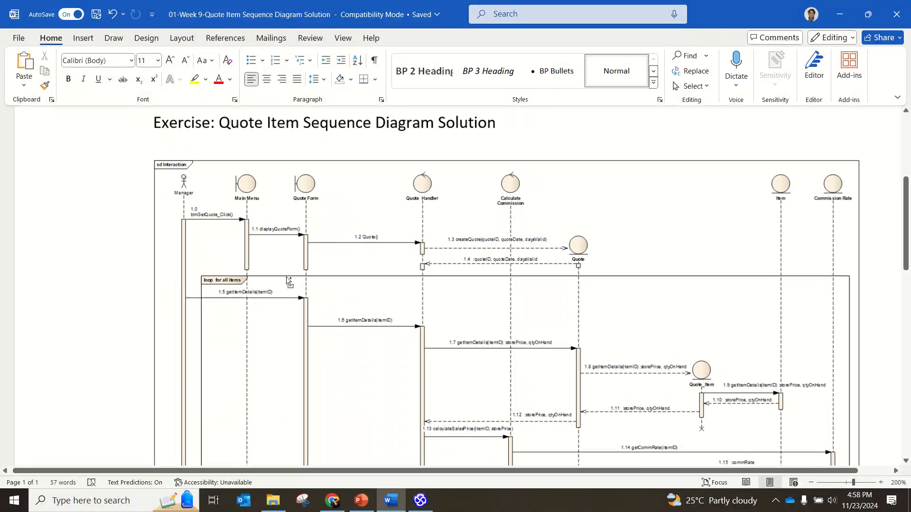